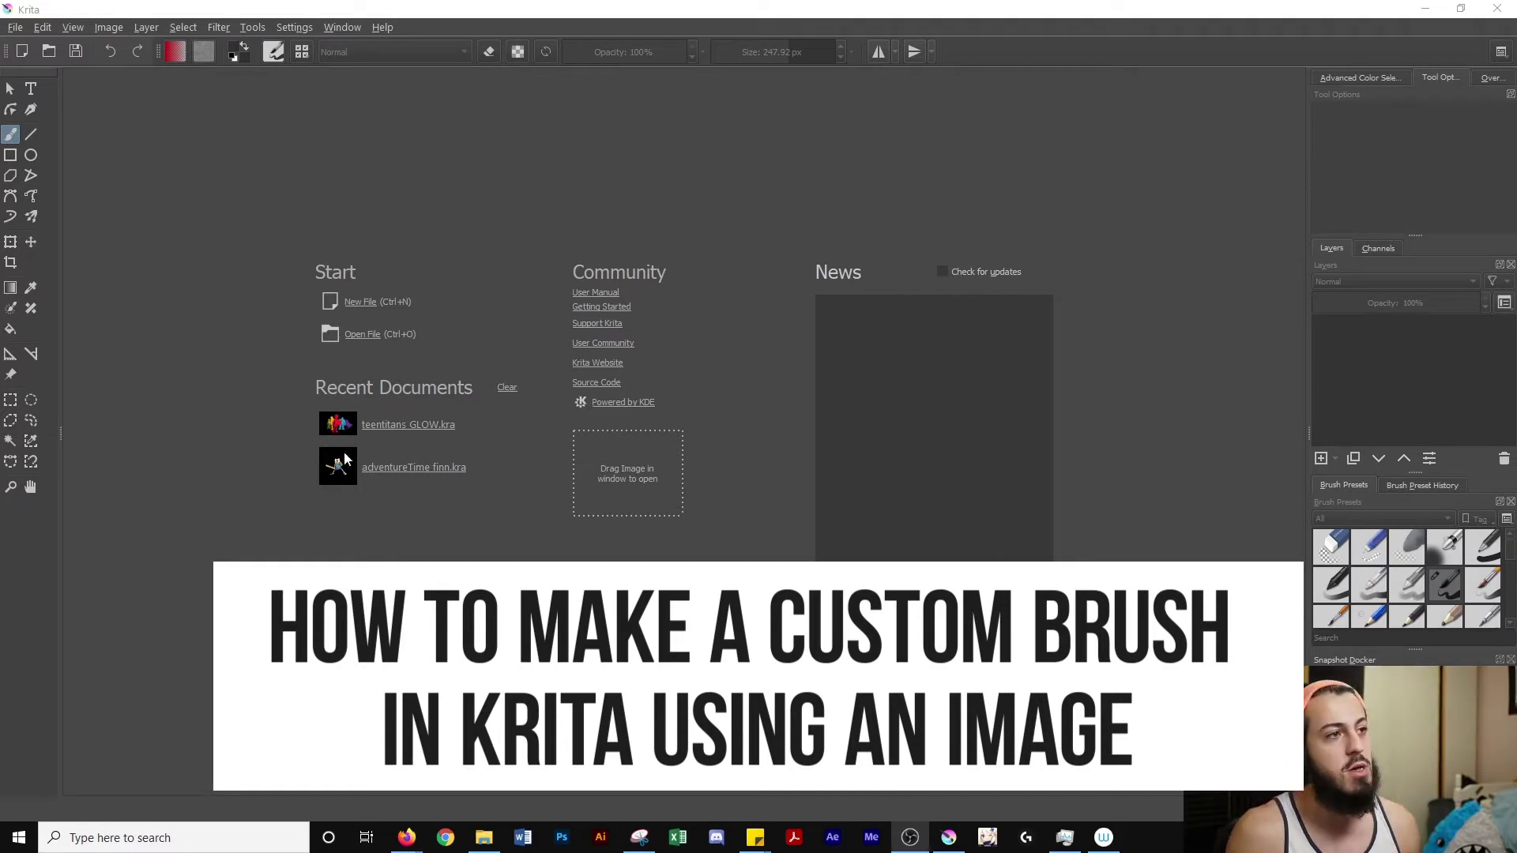
Step: Create a new 2560 × 1600 px document with a pure white background colour
{"action": "left_click", "coordinate": [370, 301]}
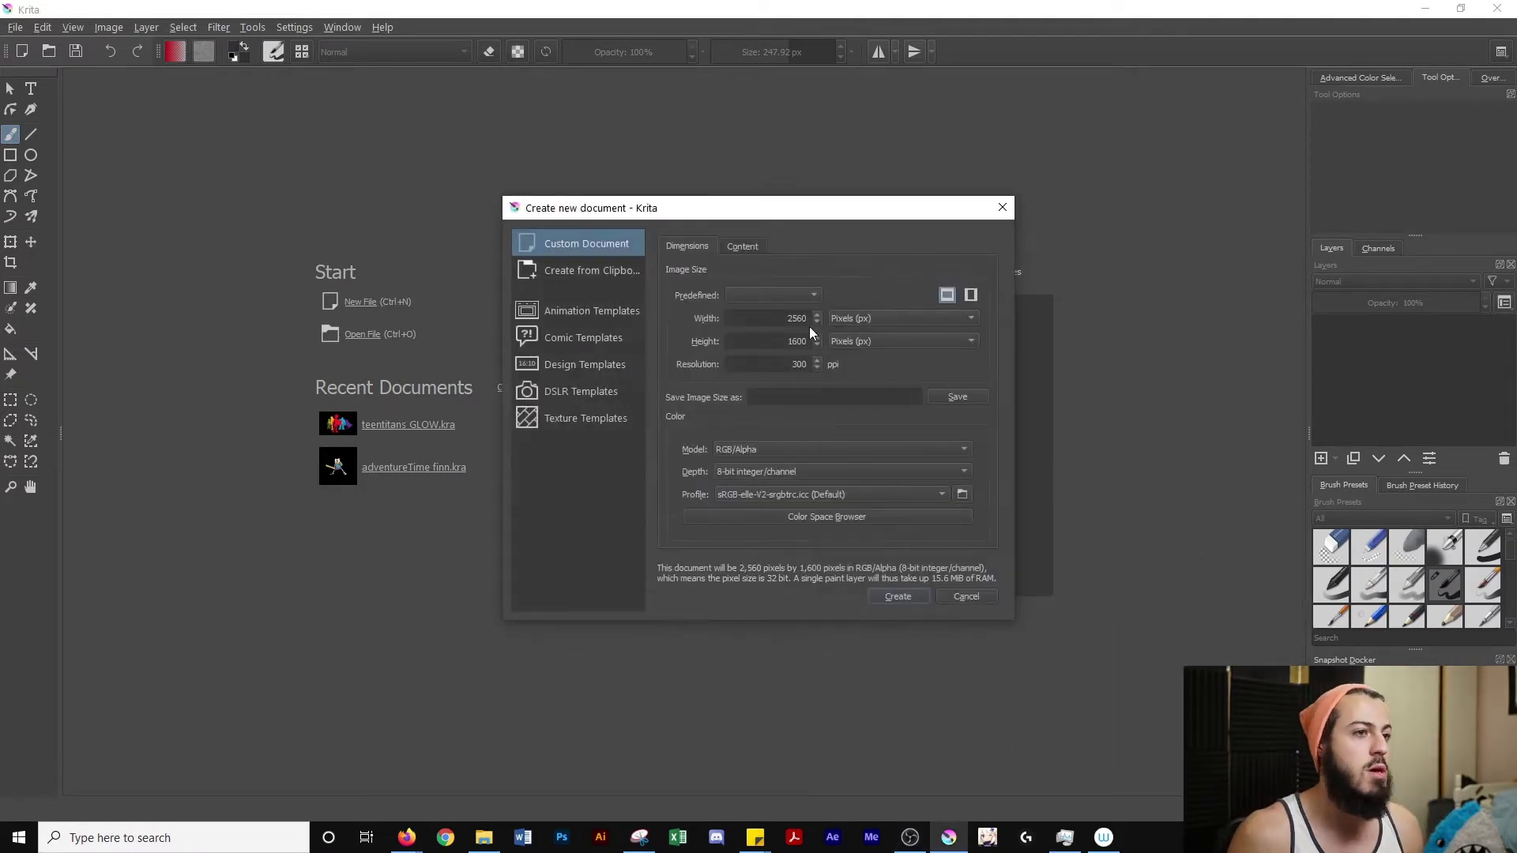
{"action": "left_click", "coordinate": [758, 248]}
{"action": "left_click", "coordinate": [899, 318]}
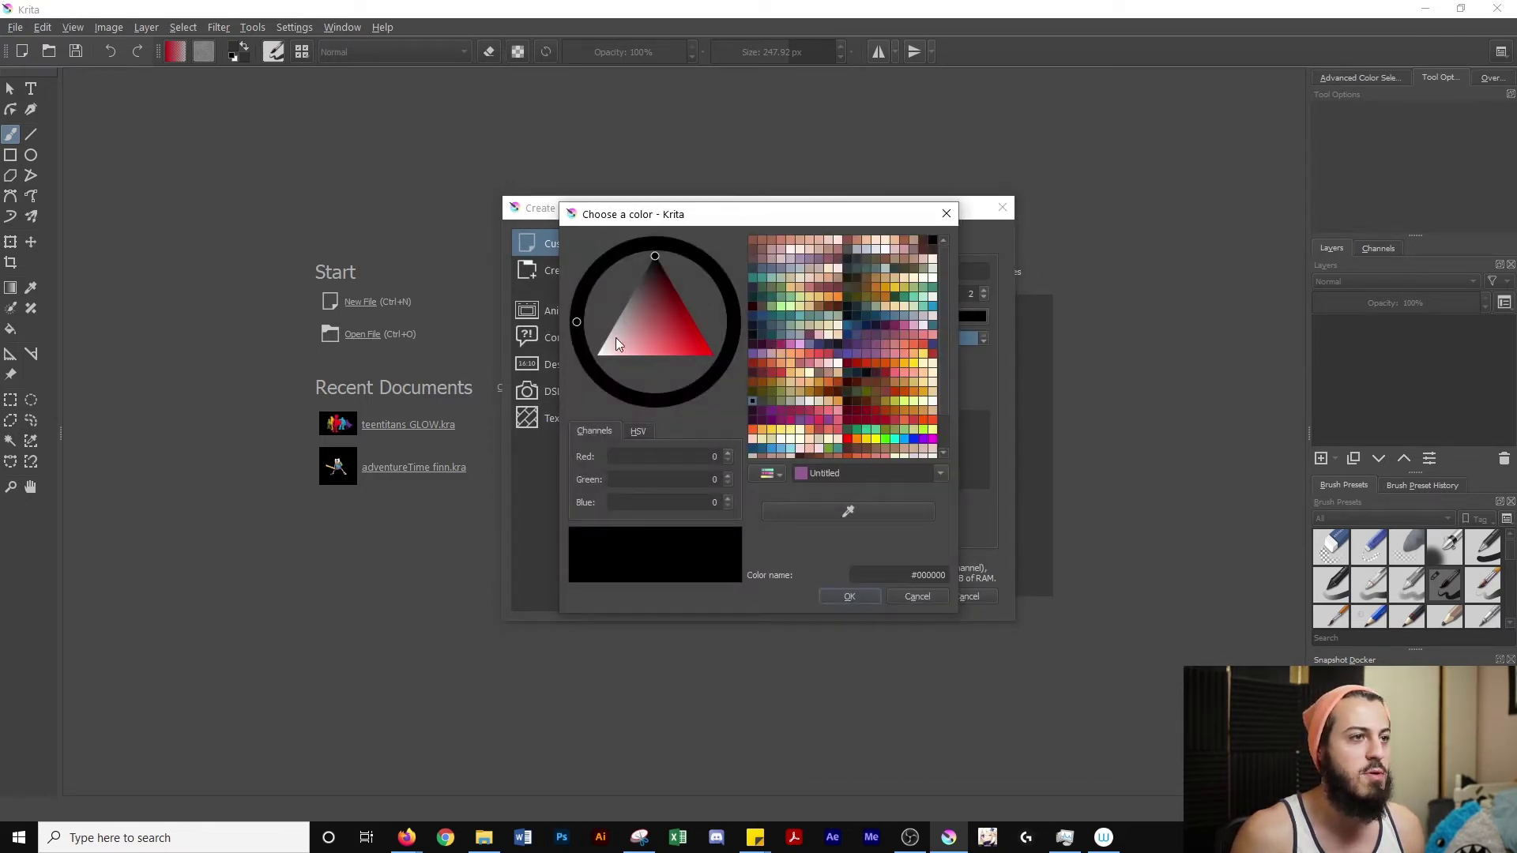
{"action": "left_click_drag", "start_coordinate": [630, 365], "coordinate": [588, 371]}
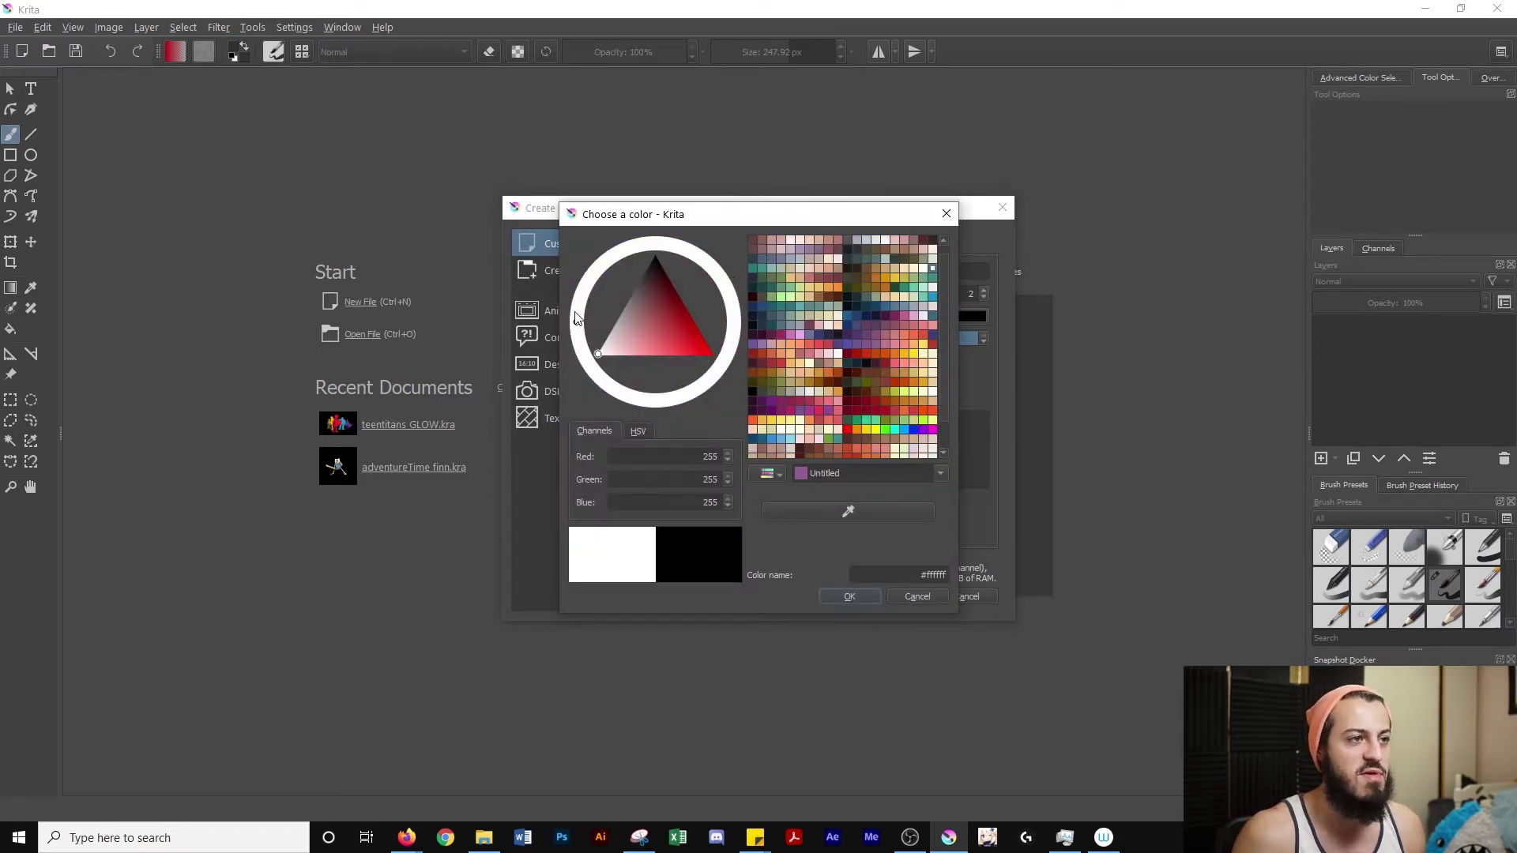
{"action": "left_click", "coordinate": [851, 596]}
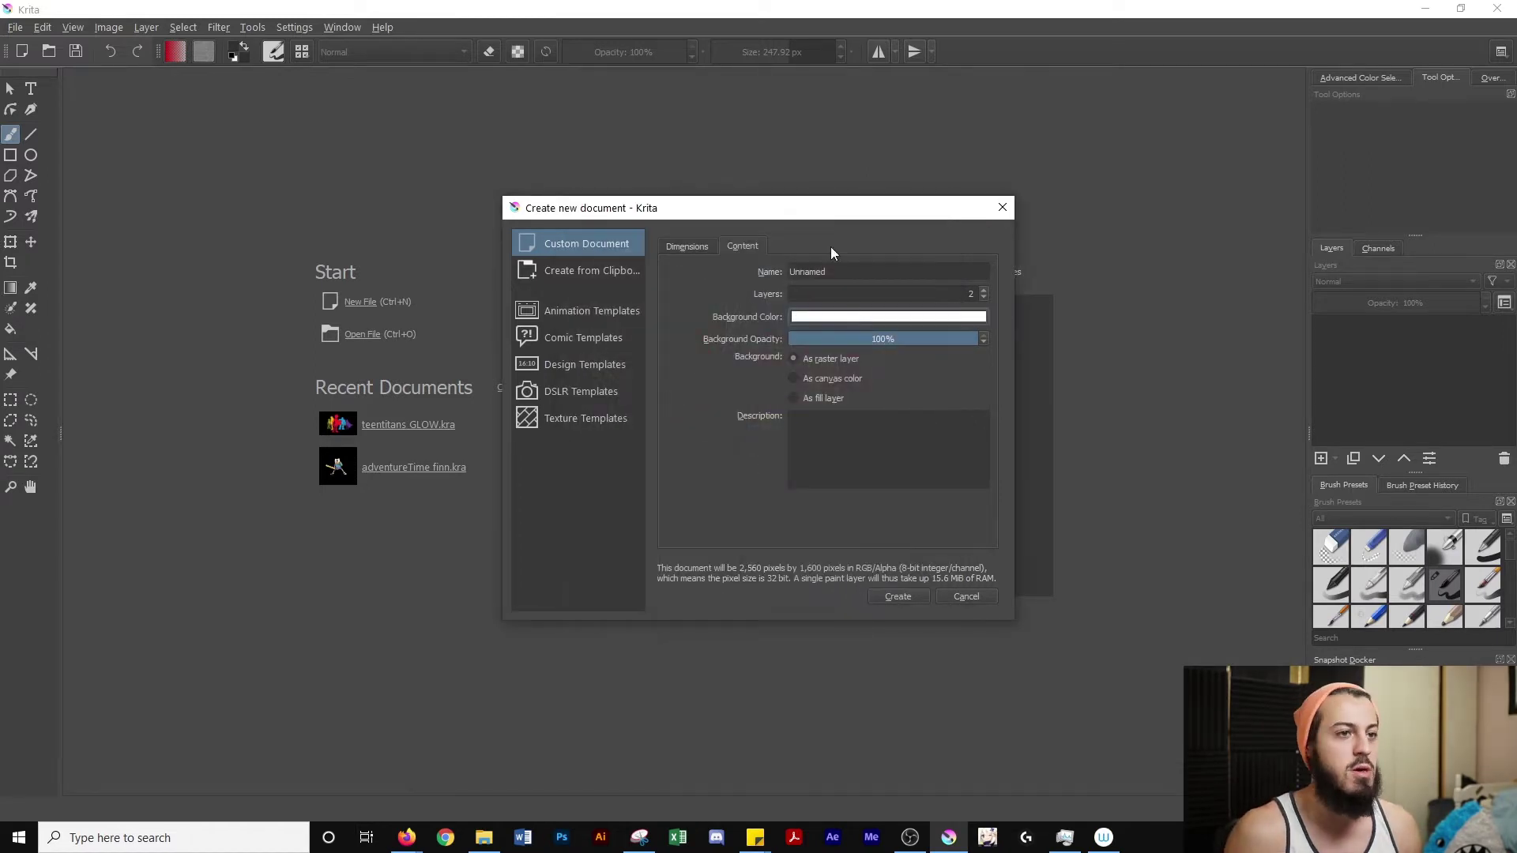
{"action": "left_click", "coordinate": [898, 594]}
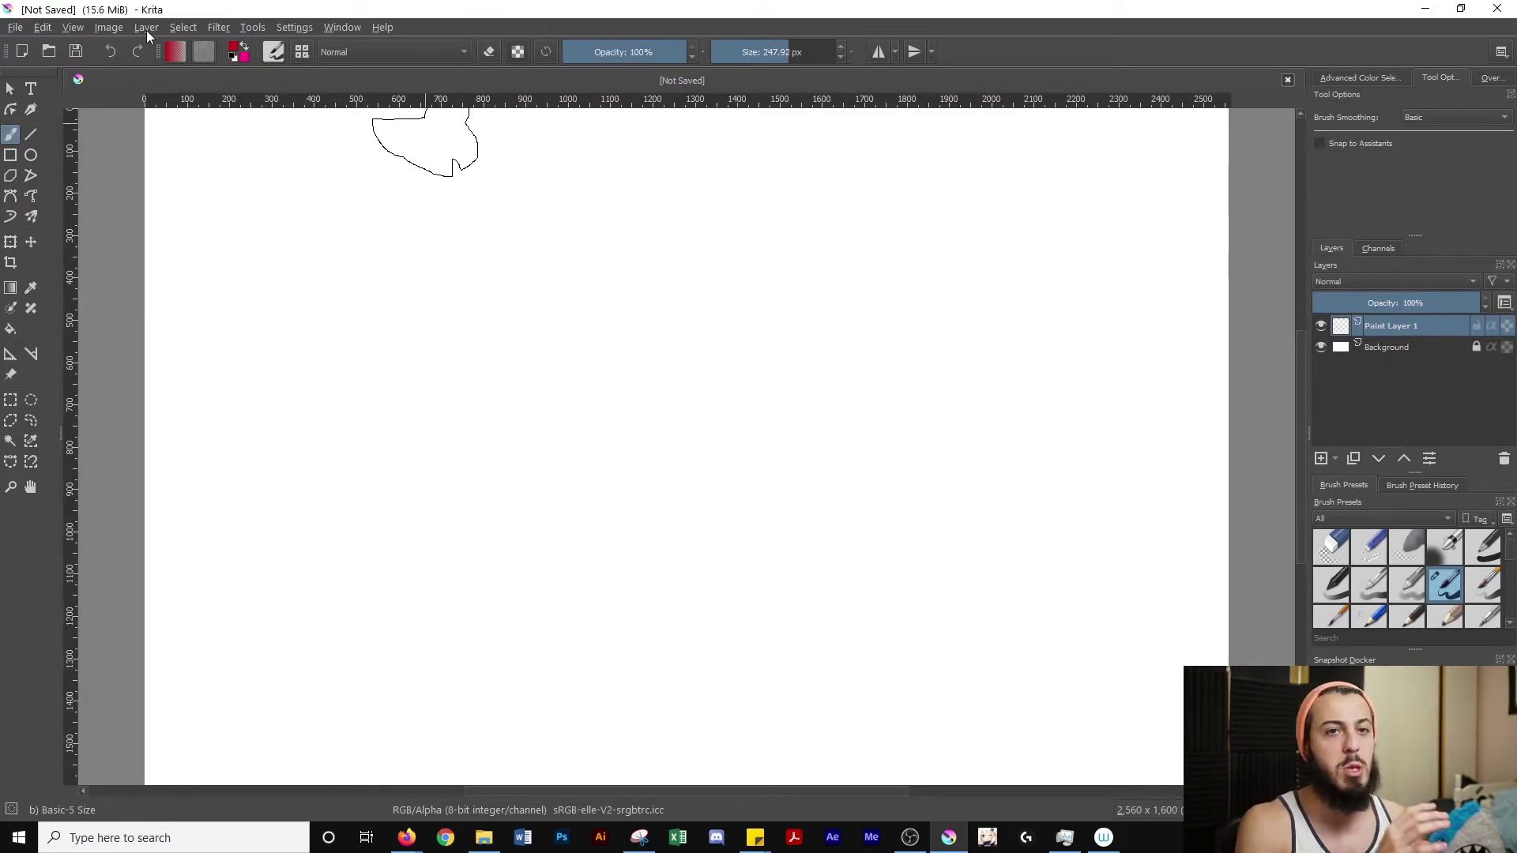
Step: Import miniPekka.png as a new layer via Layer > Import/Export > Import Layer
{"action": "left_click", "coordinate": [142, 27]}
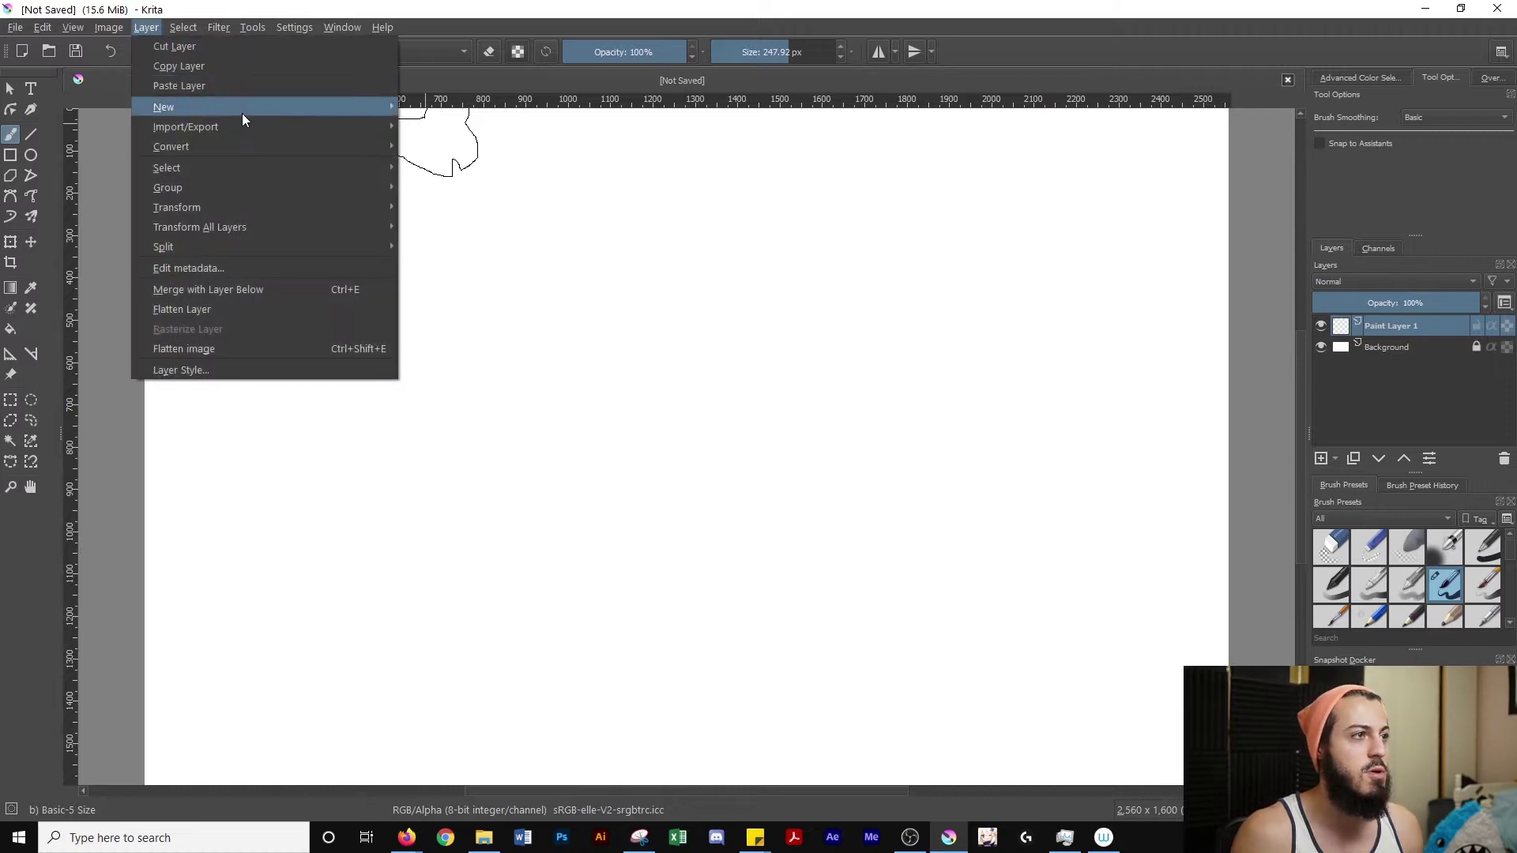
{"action": "mouse_move", "coordinate": [240, 125]}
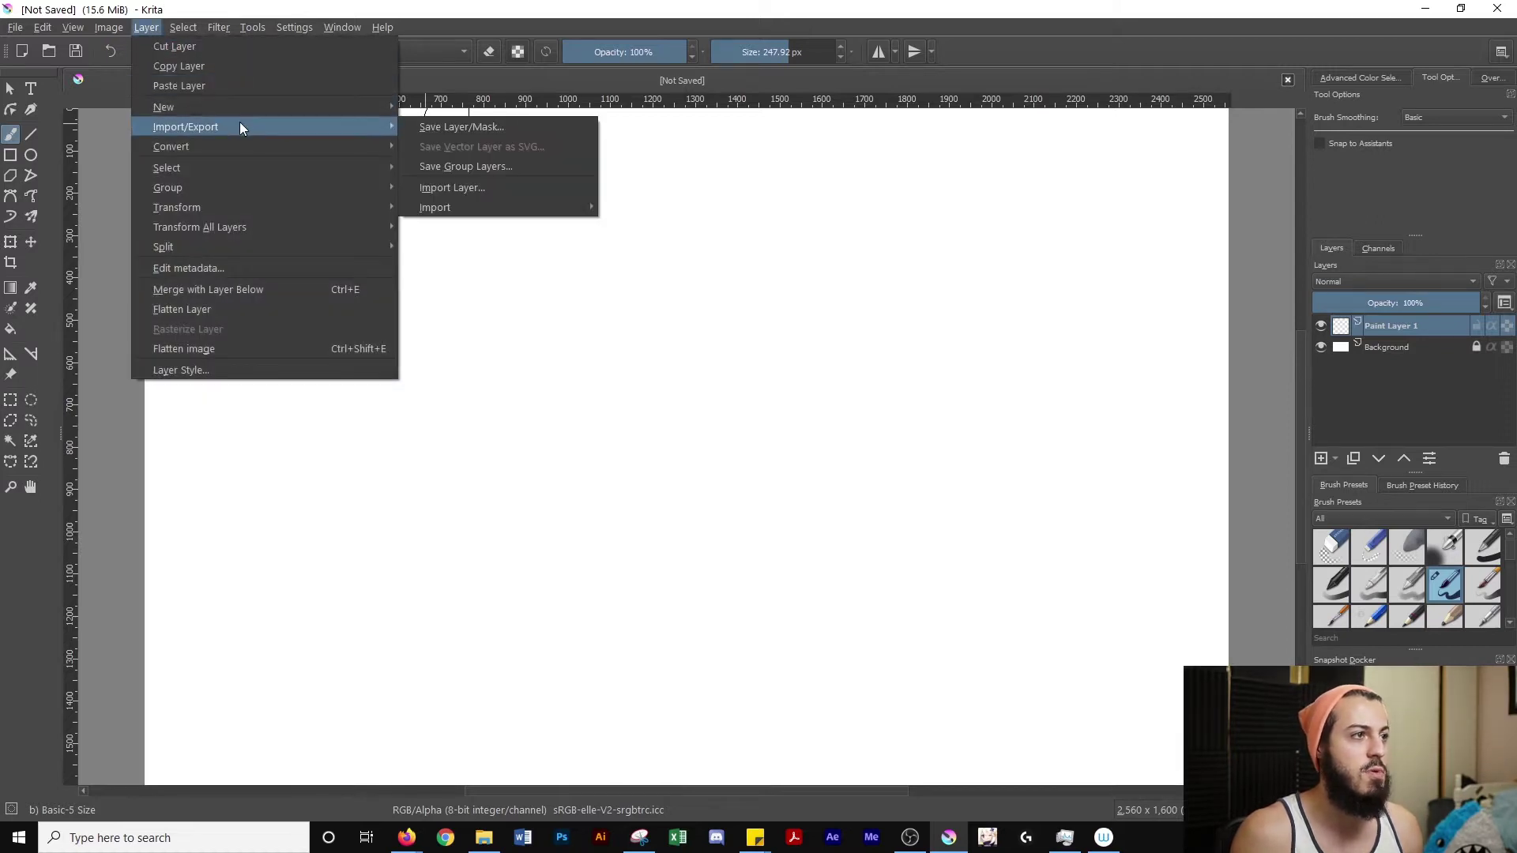
{"action": "left_click", "coordinate": [500, 186]}
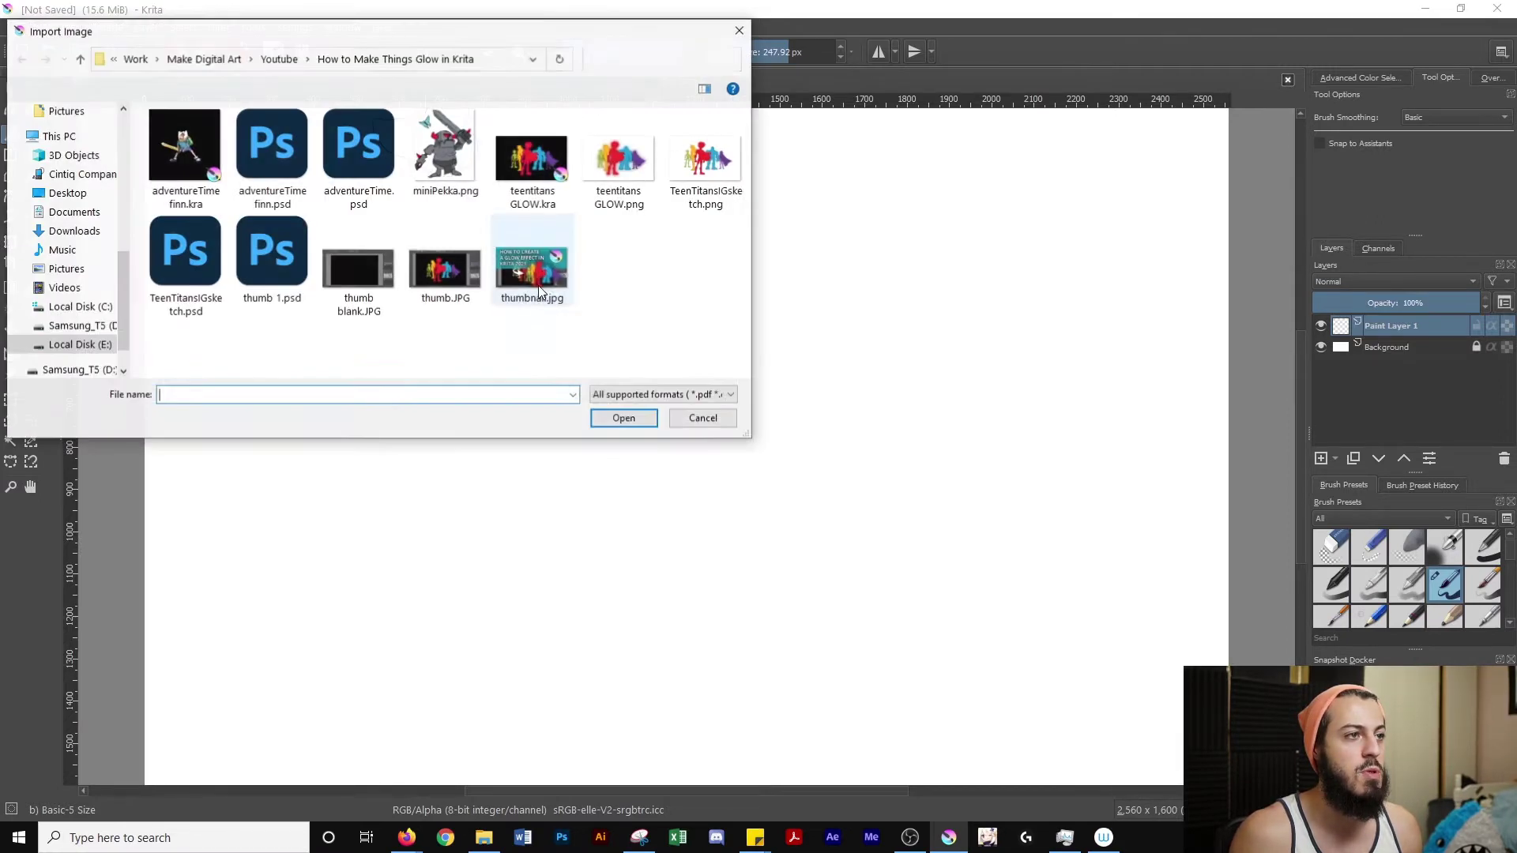
{"action": "left_click", "coordinate": [432, 164]}
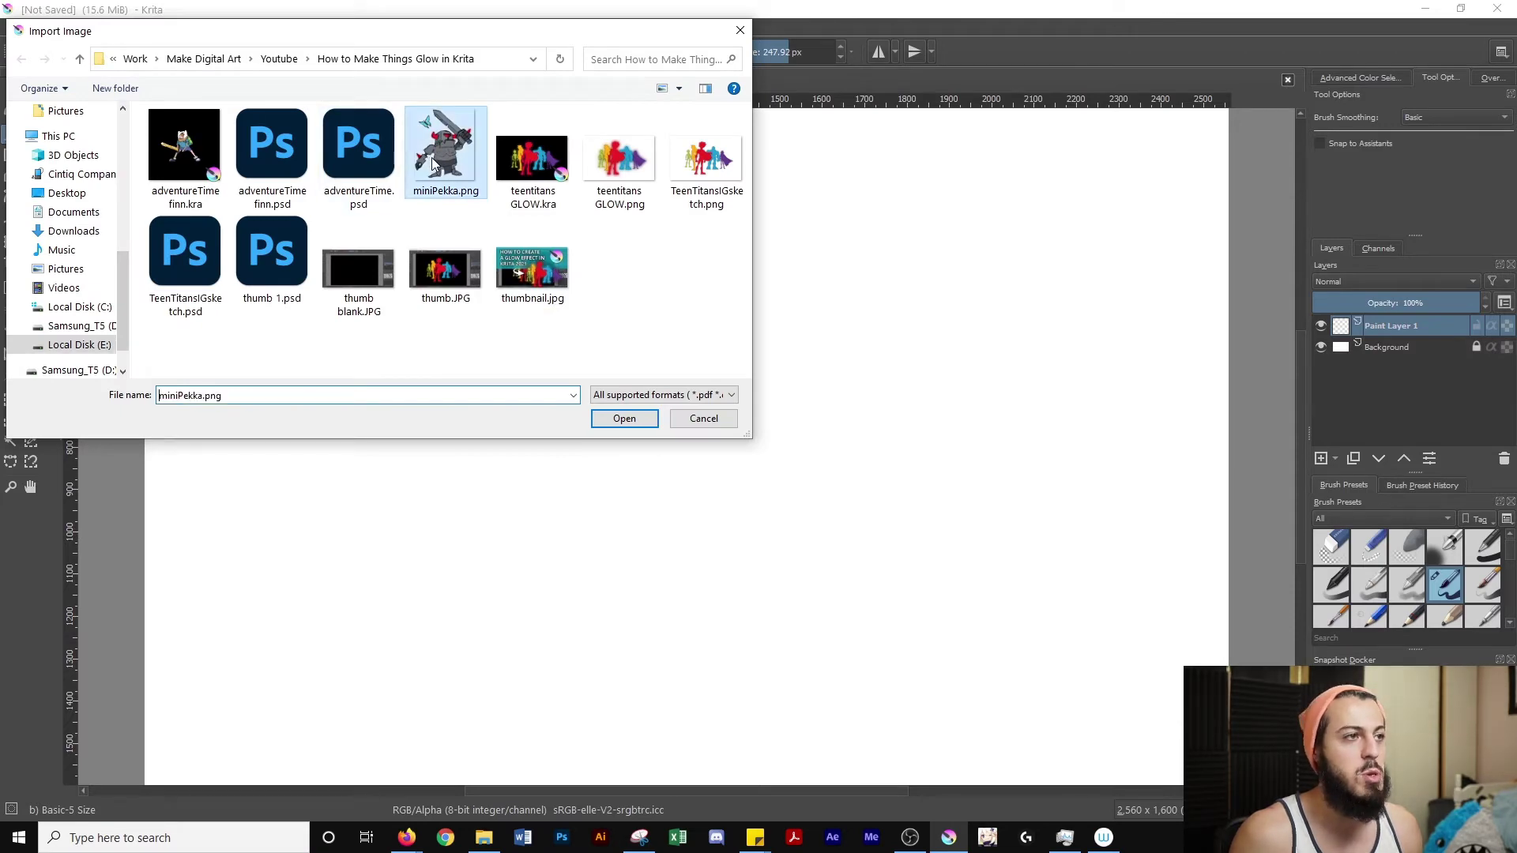
{"action": "left_click", "coordinate": [618, 424]}
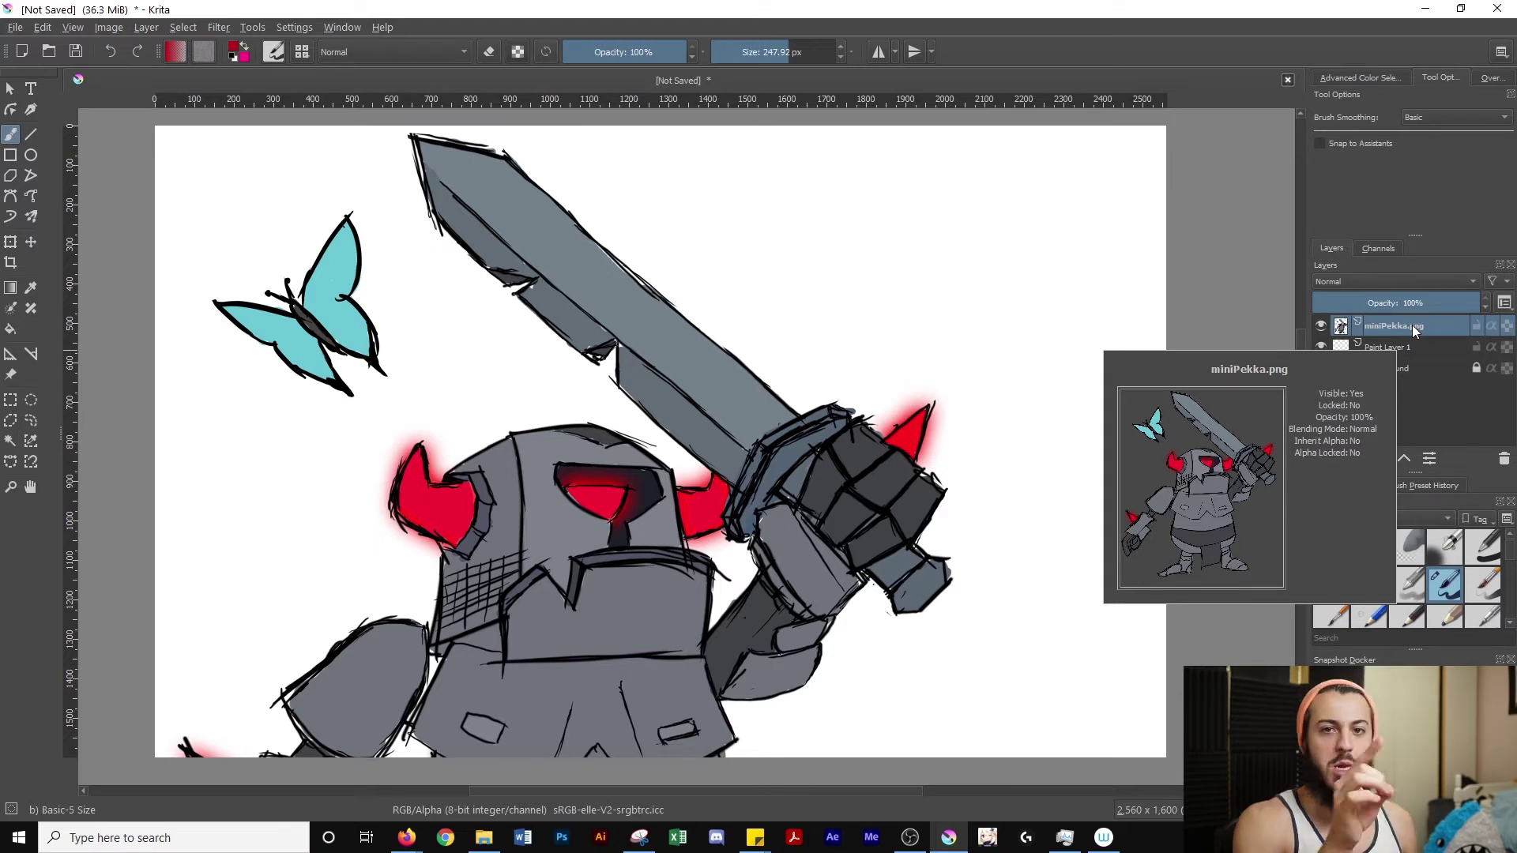
Step: Hide the Background layer and trace a freehand outline selection around the turquoise butterfly
{"action": "left_click", "coordinate": [1320, 368]}
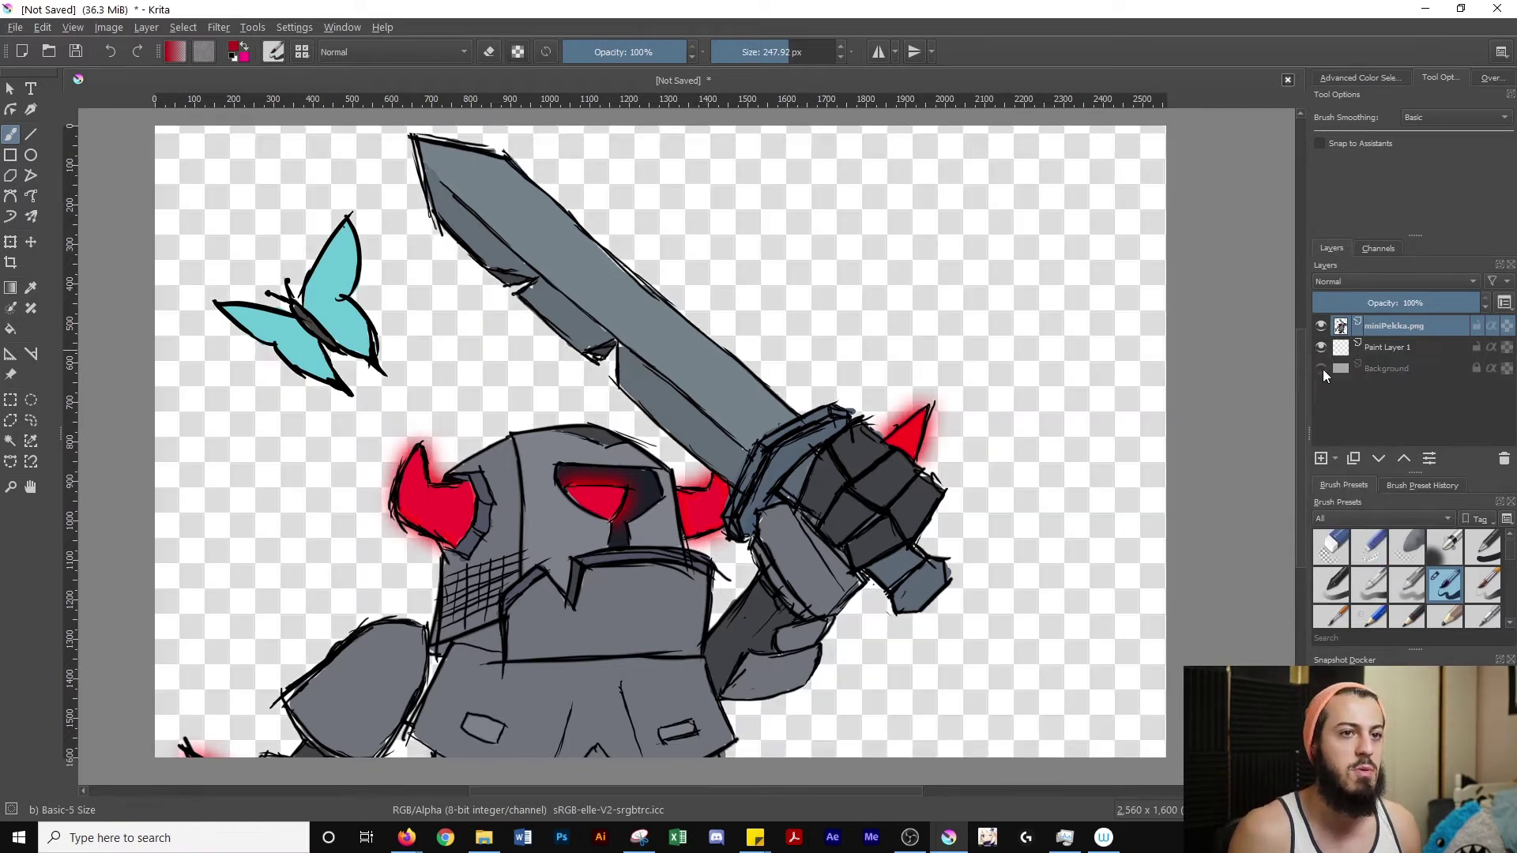
{"action": "left_click", "coordinate": [35, 425]}
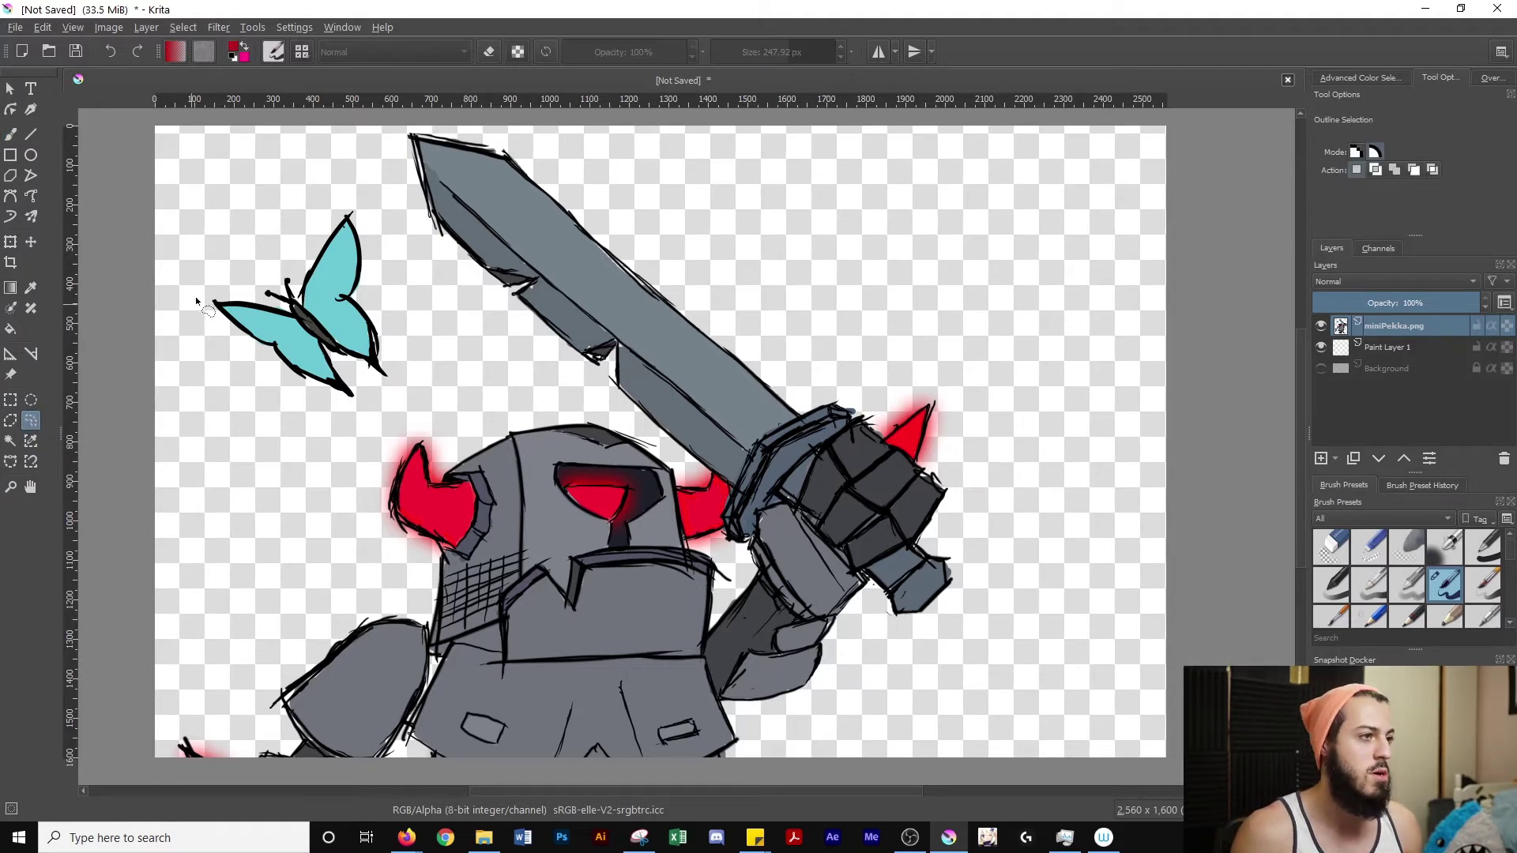
{"action": "mouse_move", "coordinate": [210, 294]}
{"action": "left_mouse_down"}
{"action": "mouse_move", "coordinate": [258, 296]}
{"action": "mouse_move", "coordinate": [263, 274]}
{"action": "mouse_move", "coordinate": [306, 266]}
{"action": "mouse_move", "coordinate": [320, 231]}
{"action": "mouse_move", "coordinate": [367, 192]}
{"action": "mouse_move", "coordinate": [363, 307]}
{"action": "mouse_move", "coordinate": [386, 317]}
{"action": "mouse_move", "coordinate": [395, 372]}
{"action": "mouse_move", "coordinate": [387, 386]}
{"action": "mouse_move", "coordinate": [337, 361]}
{"action": "mouse_move", "coordinate": [363, 403]}
{"action": "mouse_move", "coordinate": [345, 405]}
{"action": "mouse_move", "coordinate": [199, 294]}
{"action": "left_mouse_up"}
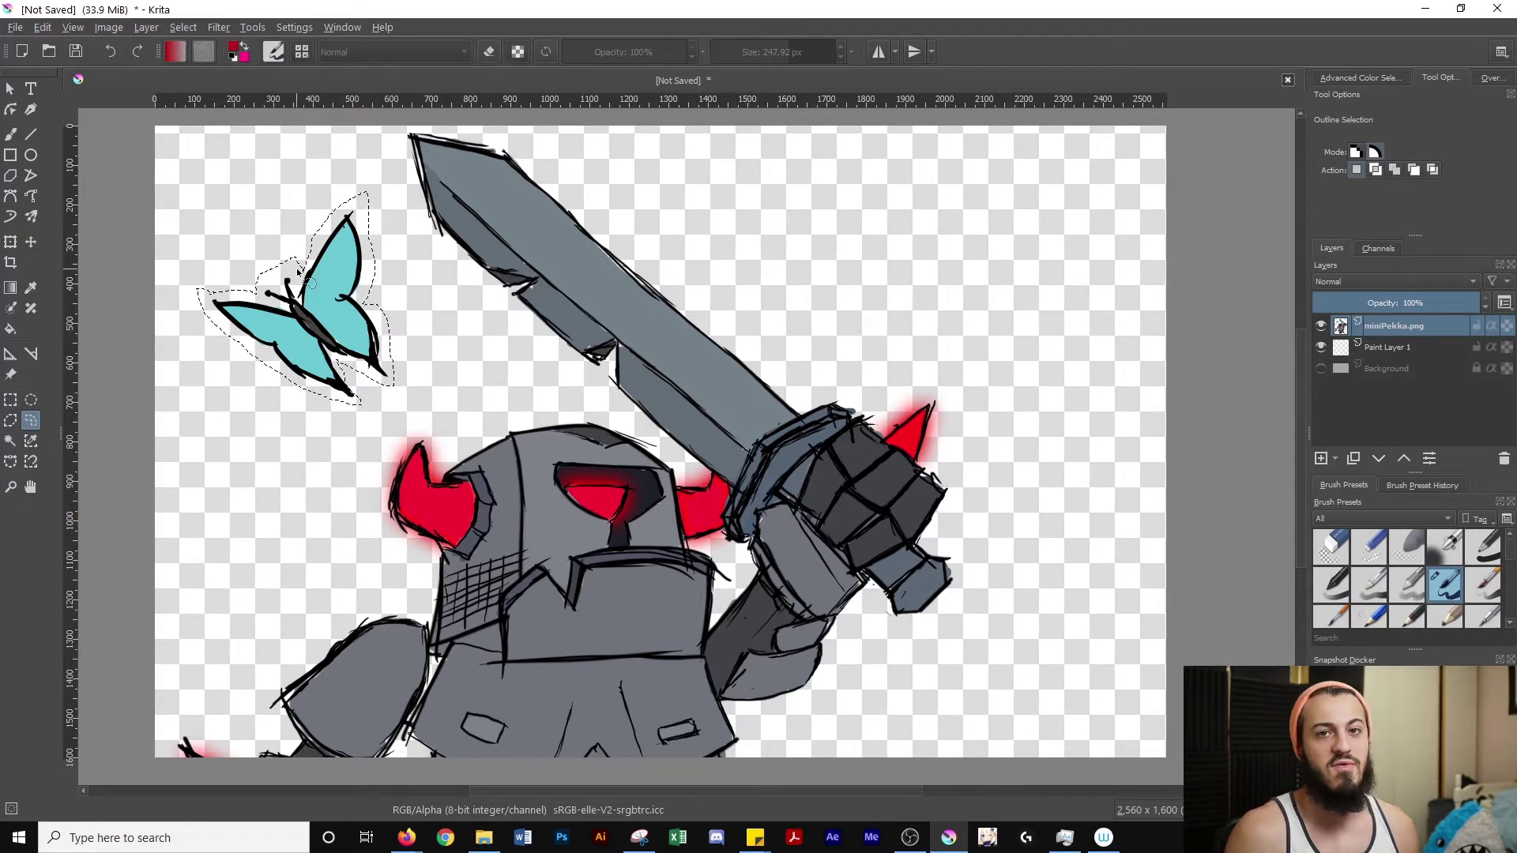
Step: Delete the old 'butterfly test' tip from the predefined brush tips, leaving Watercolor active
{"action": "left_click", "coordinate": [12, 138]}
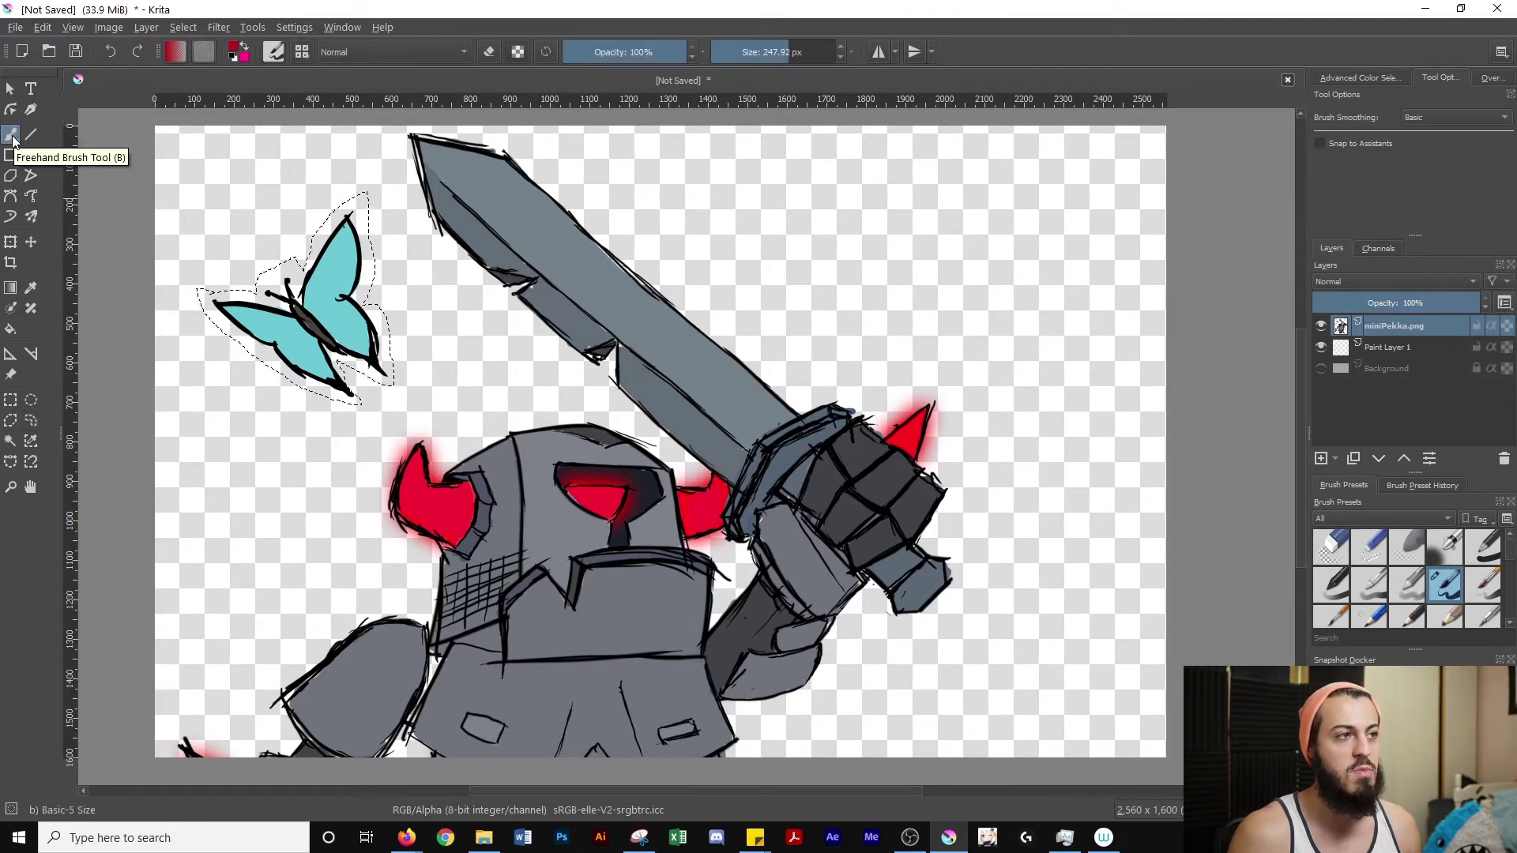
{"action": "left_click", "coordinate": [273, 53]}
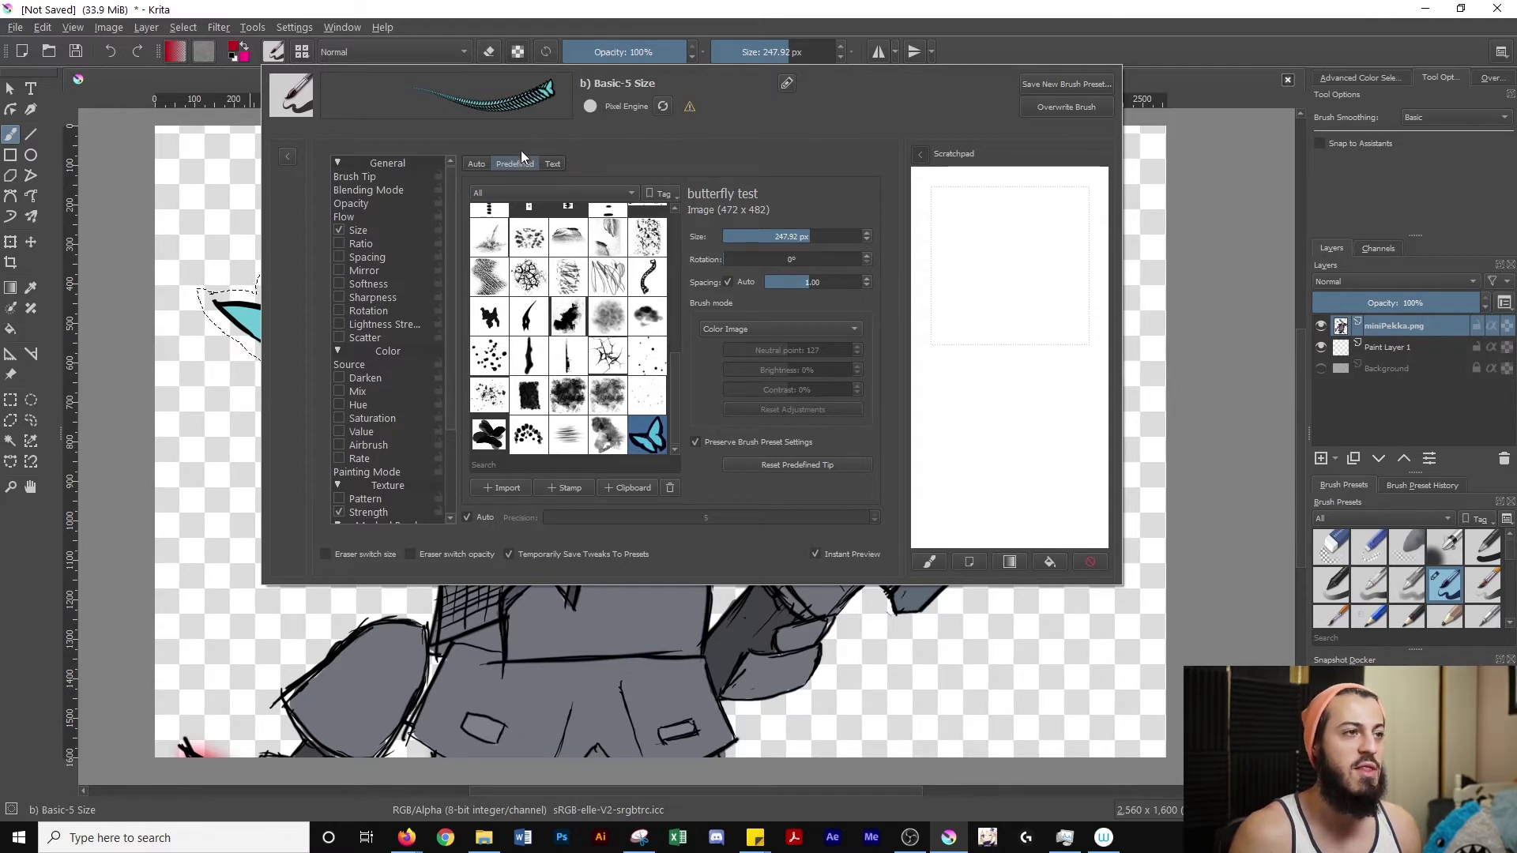
{"action": "left_click", "coordinate": [475, 164]}
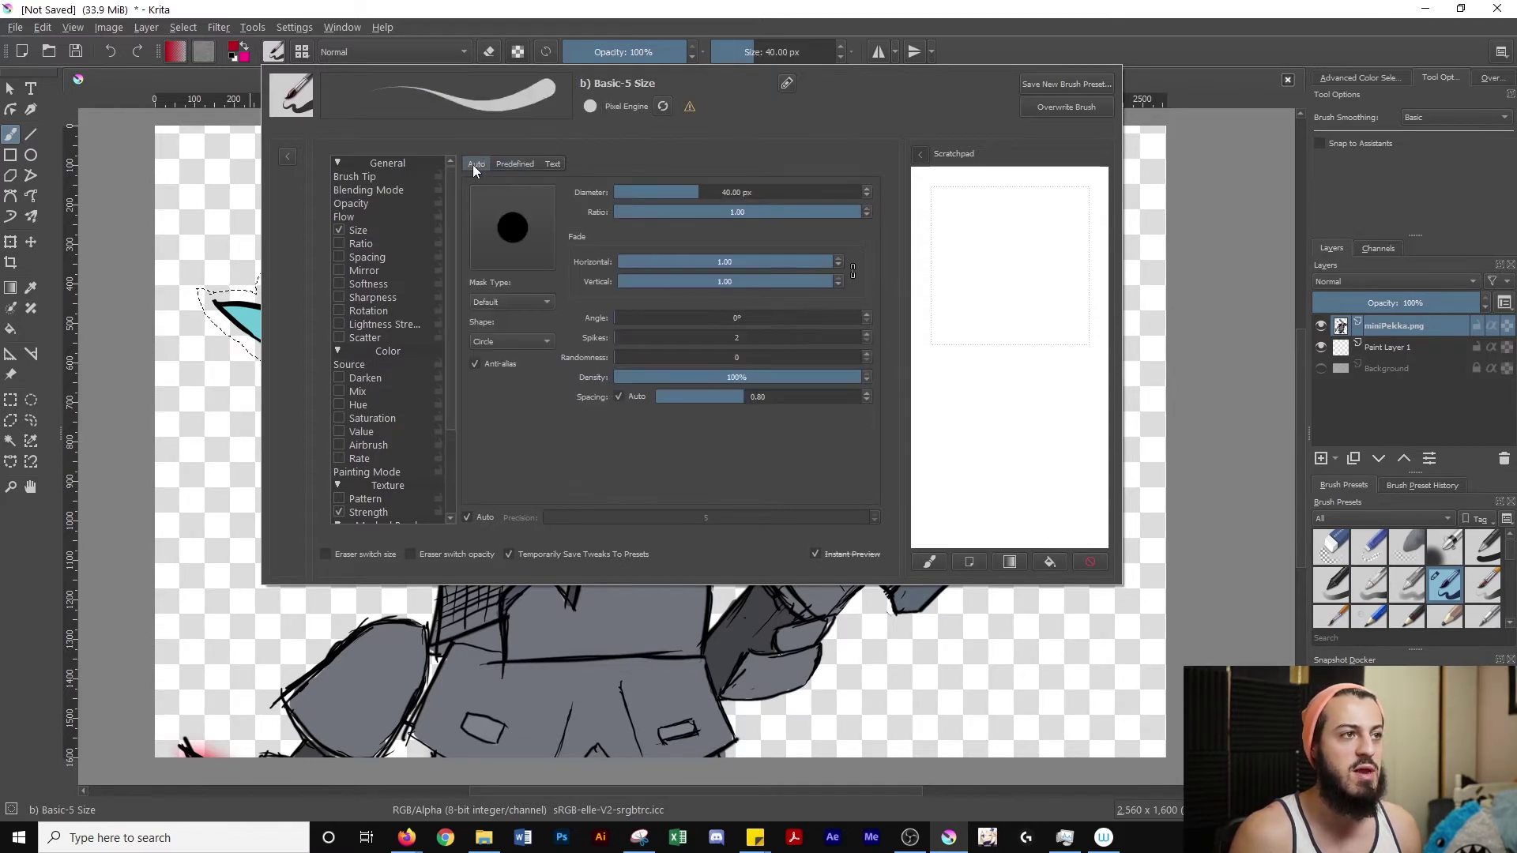
{"action": "left_click", "coordinate": [513, 164]}
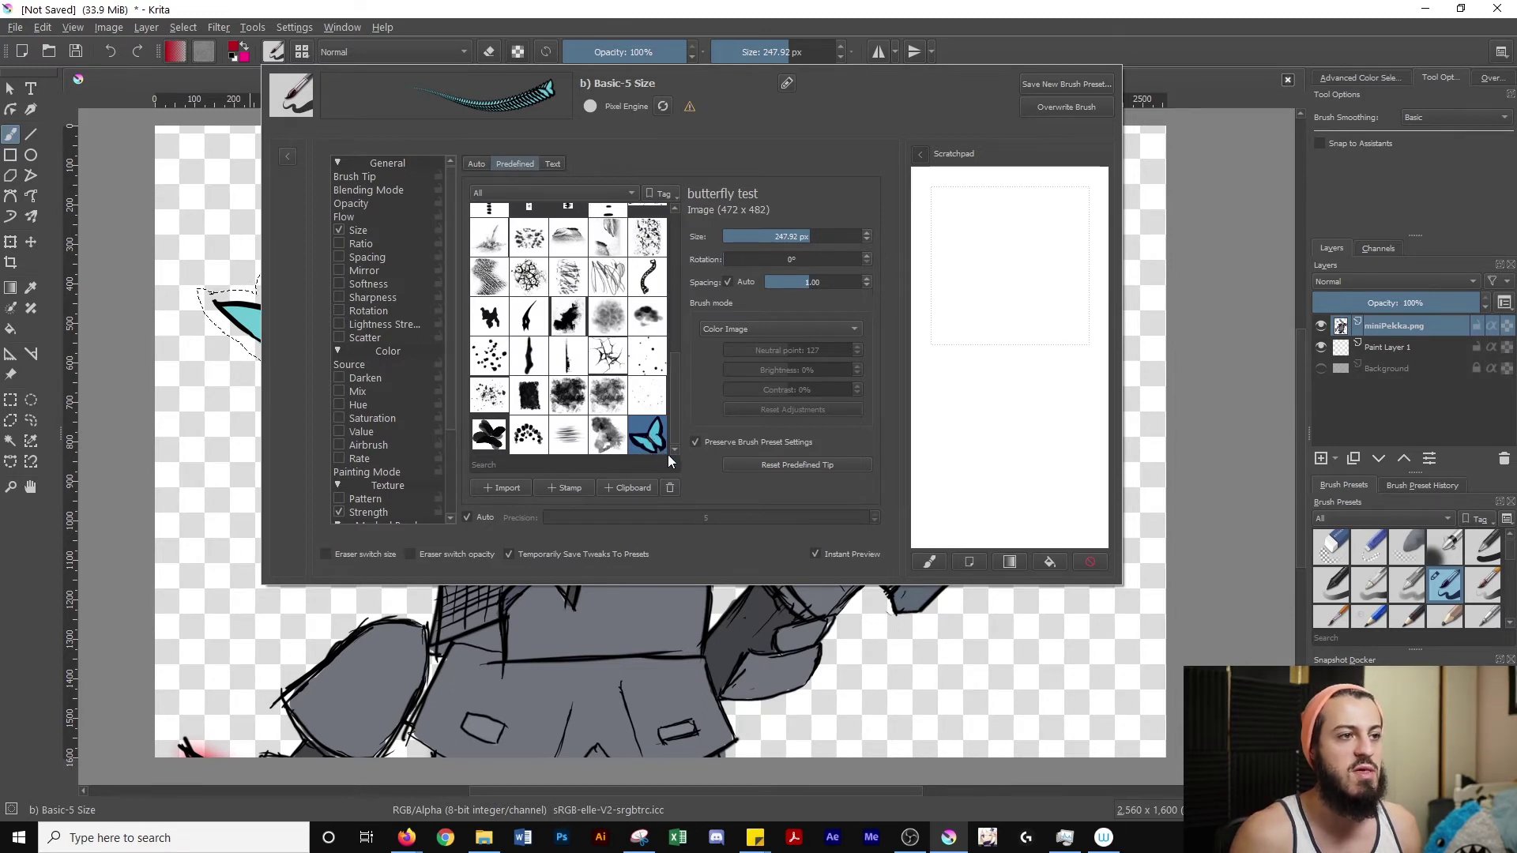
{"action": "left_click", "coordinate": [676, 488]}
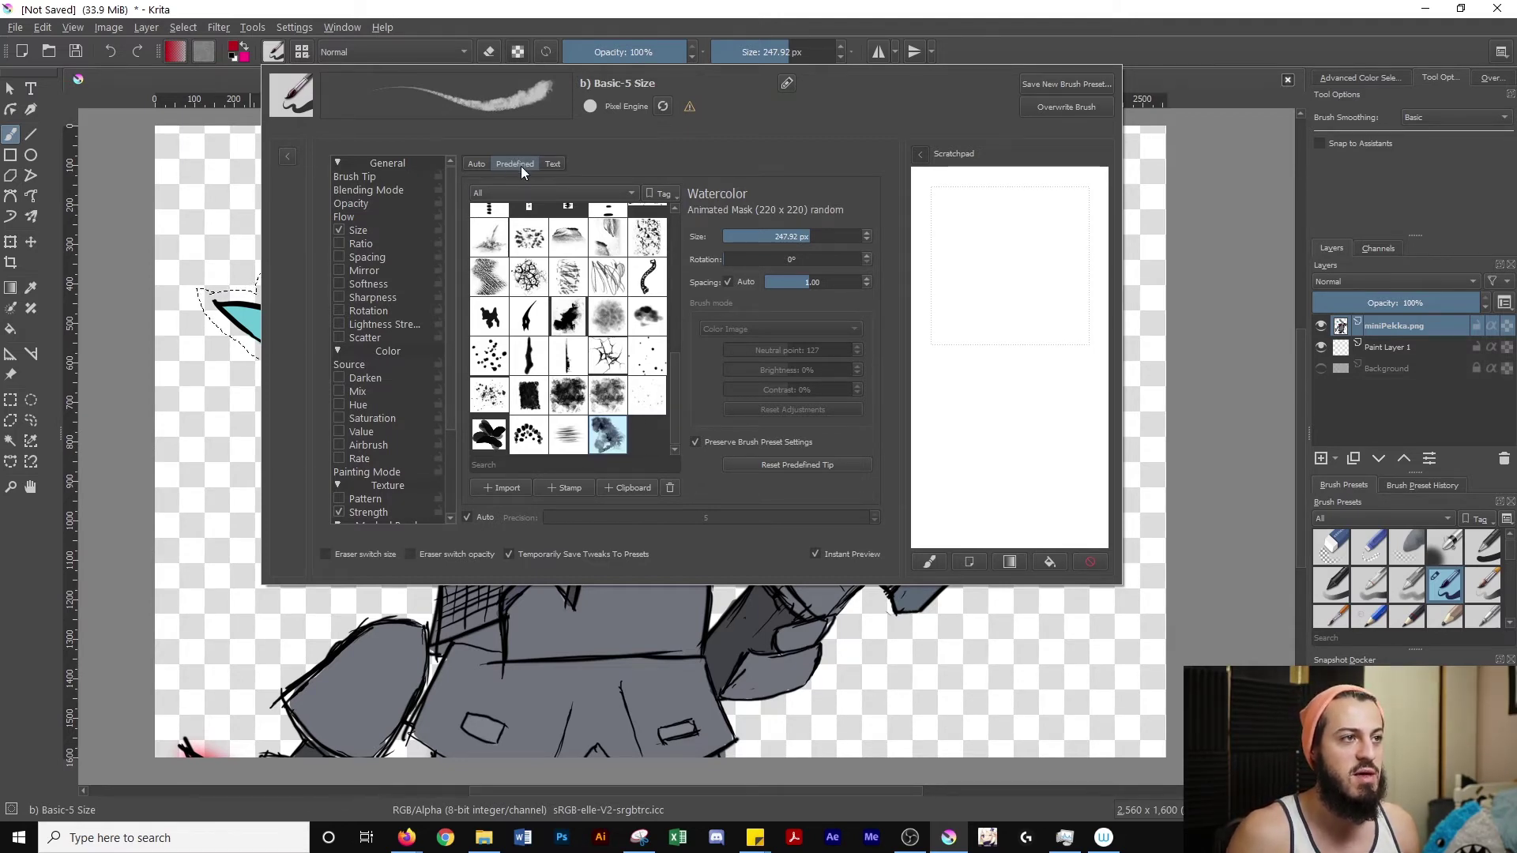
Step: Open the Stamp dialog for the selection, leave Create mask from color unchecked, and close it
{"action": "left_click", "coordinate": [564, 487]}
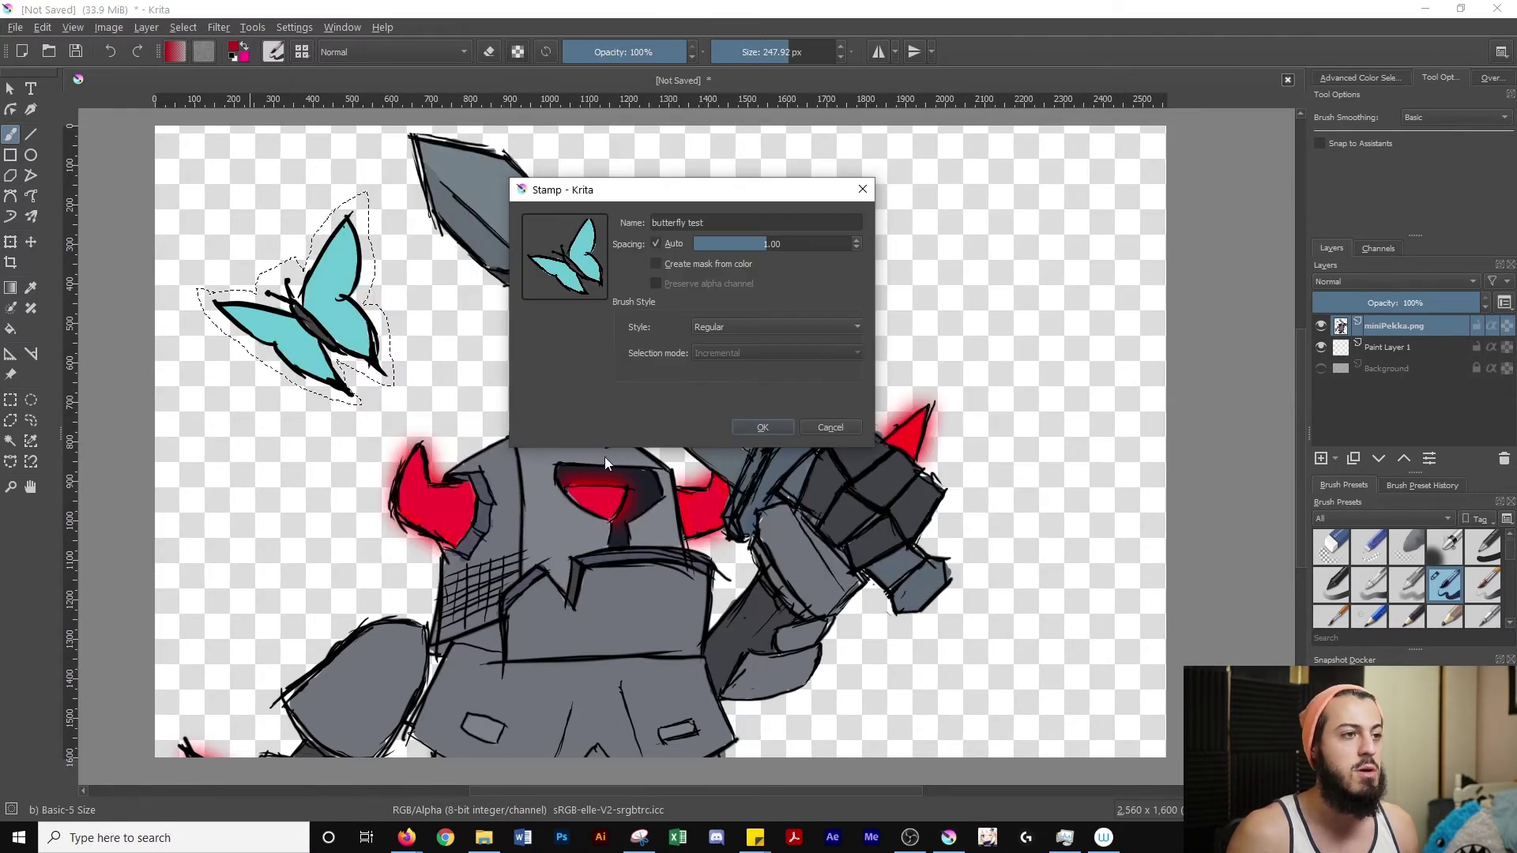
{"action": "left_click", "coordinate": [656, 263]}
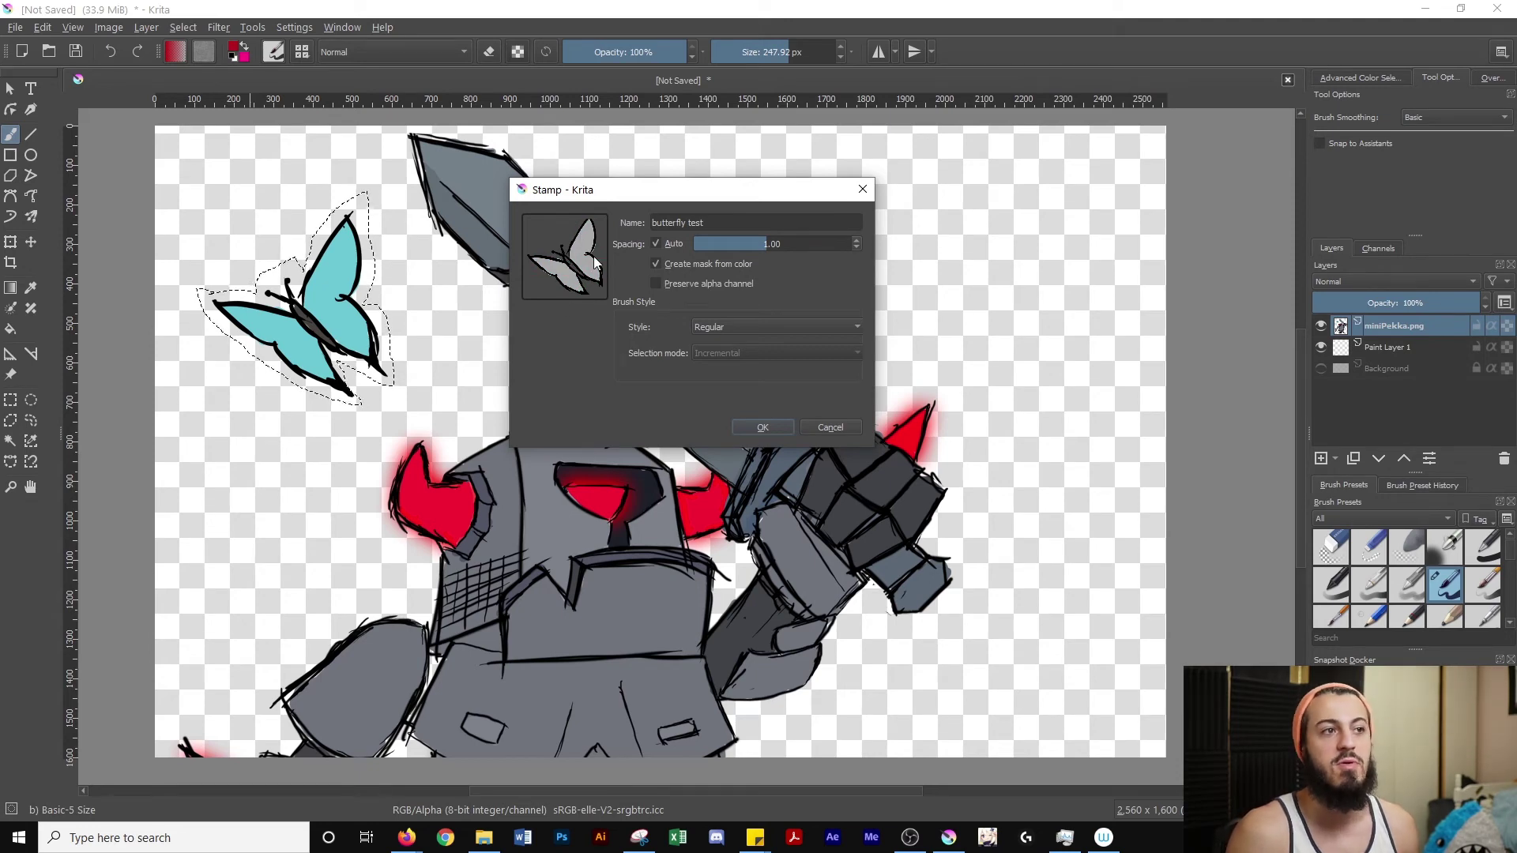
{"action": "left_click", "coordinate": [656, 263]}
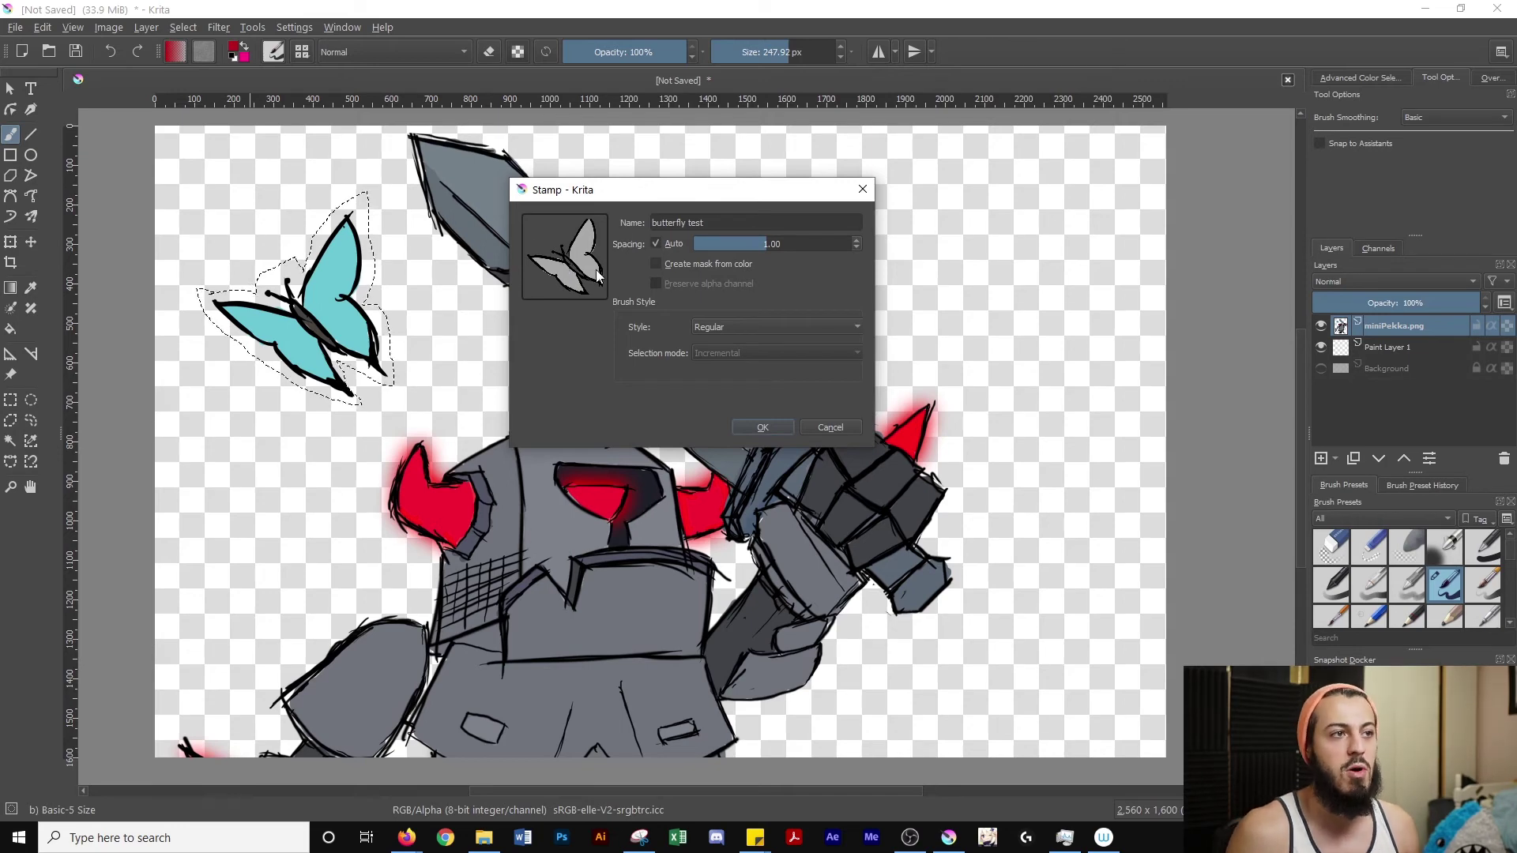
{"action": "left_click", "coordinate": [833, 426]}
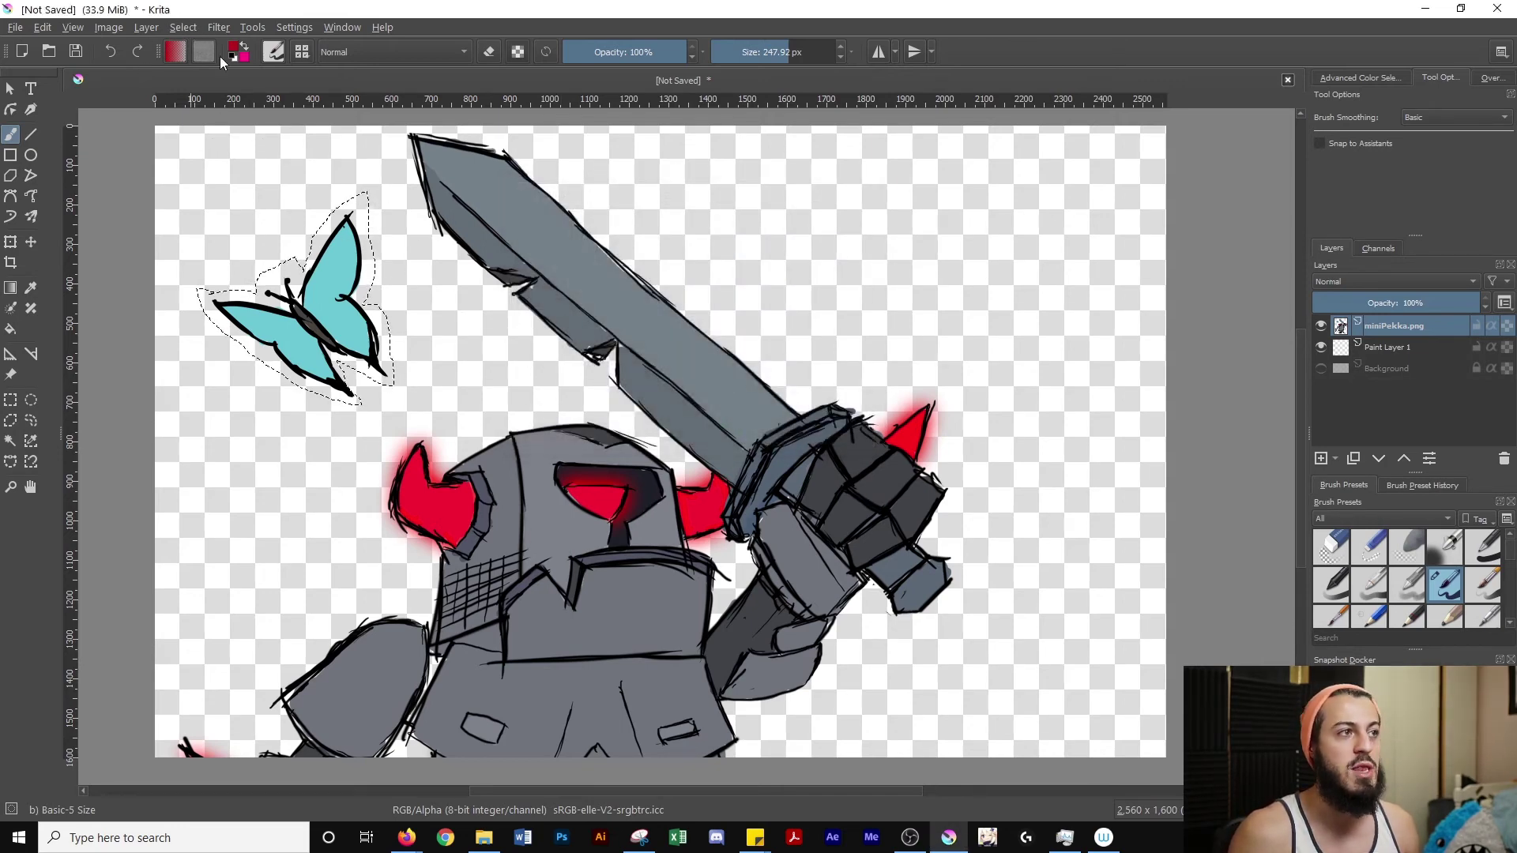
Step: Stamp the selected butterfly as the 'butterfly test' brush tip and add Paint Layer 2
{"action": "left_click", "coordinate": [274, 52]}
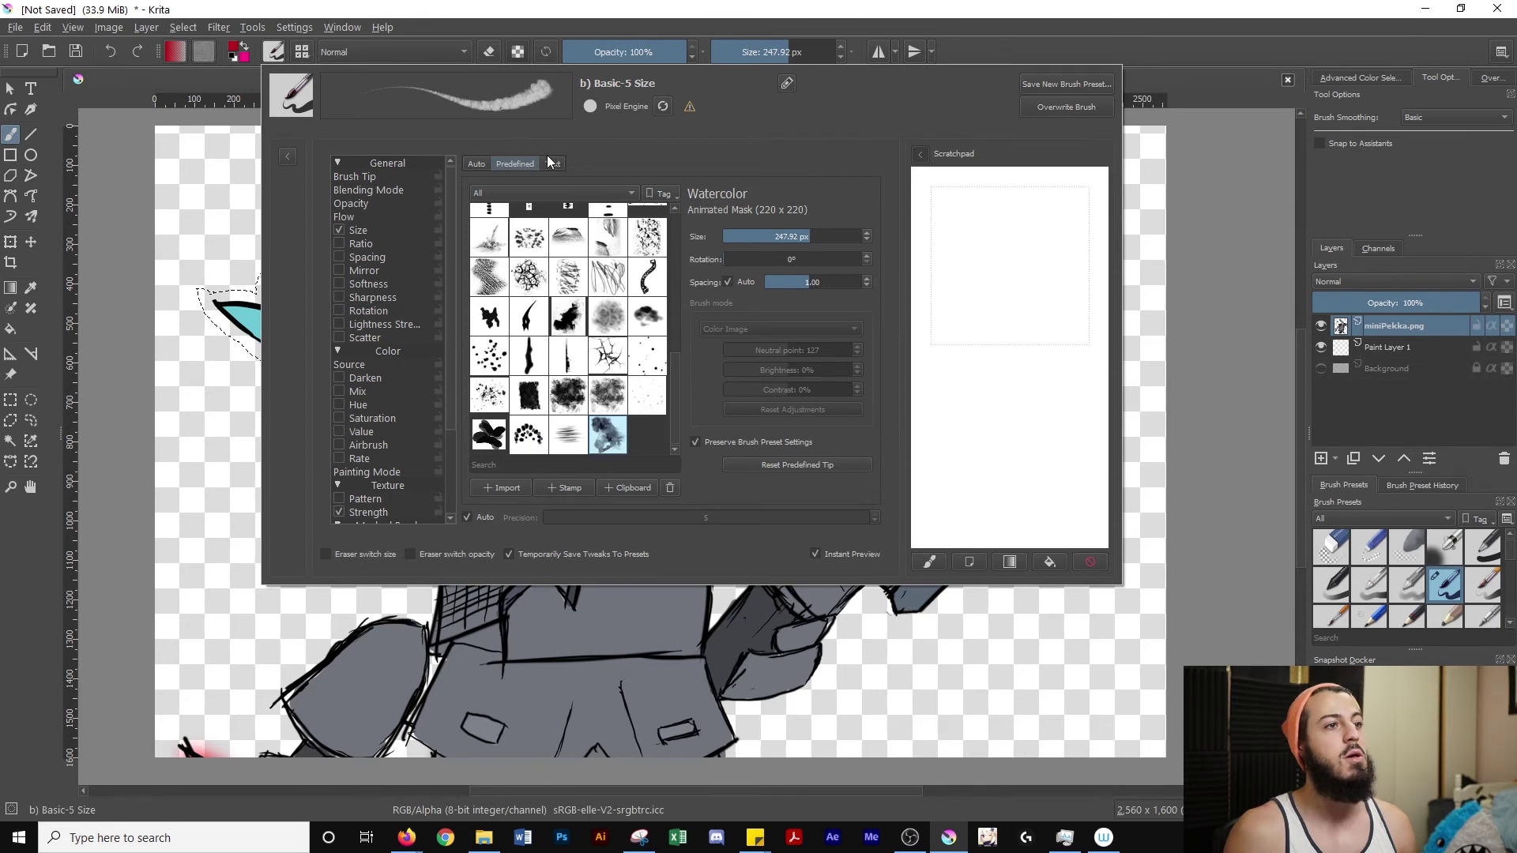
{"action": "left_click", "coordinate": [571, 490]}
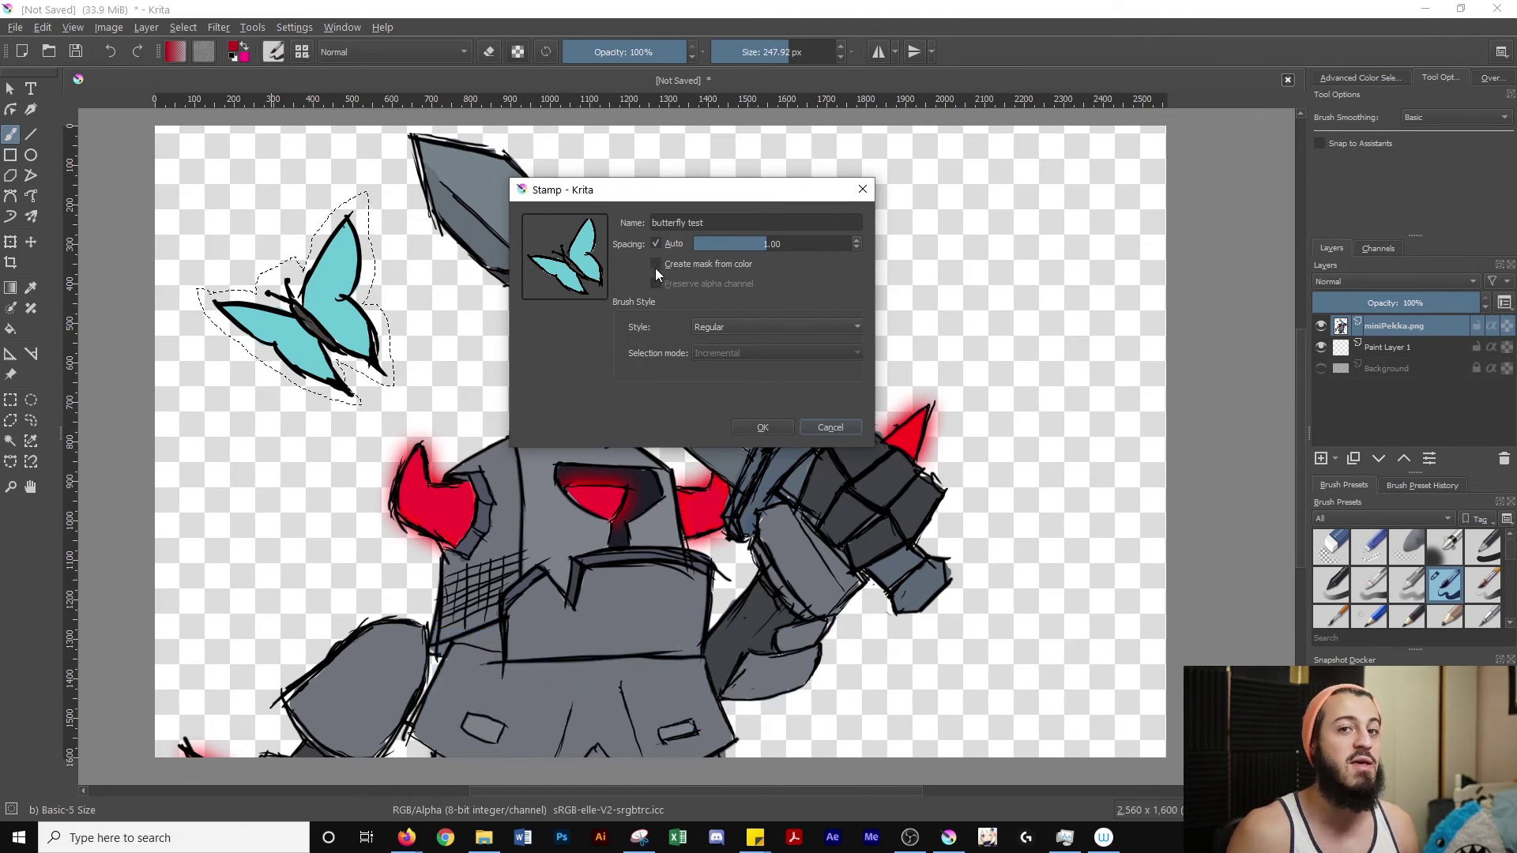
{"action": "left_click", "coordinate": [762, 428]}
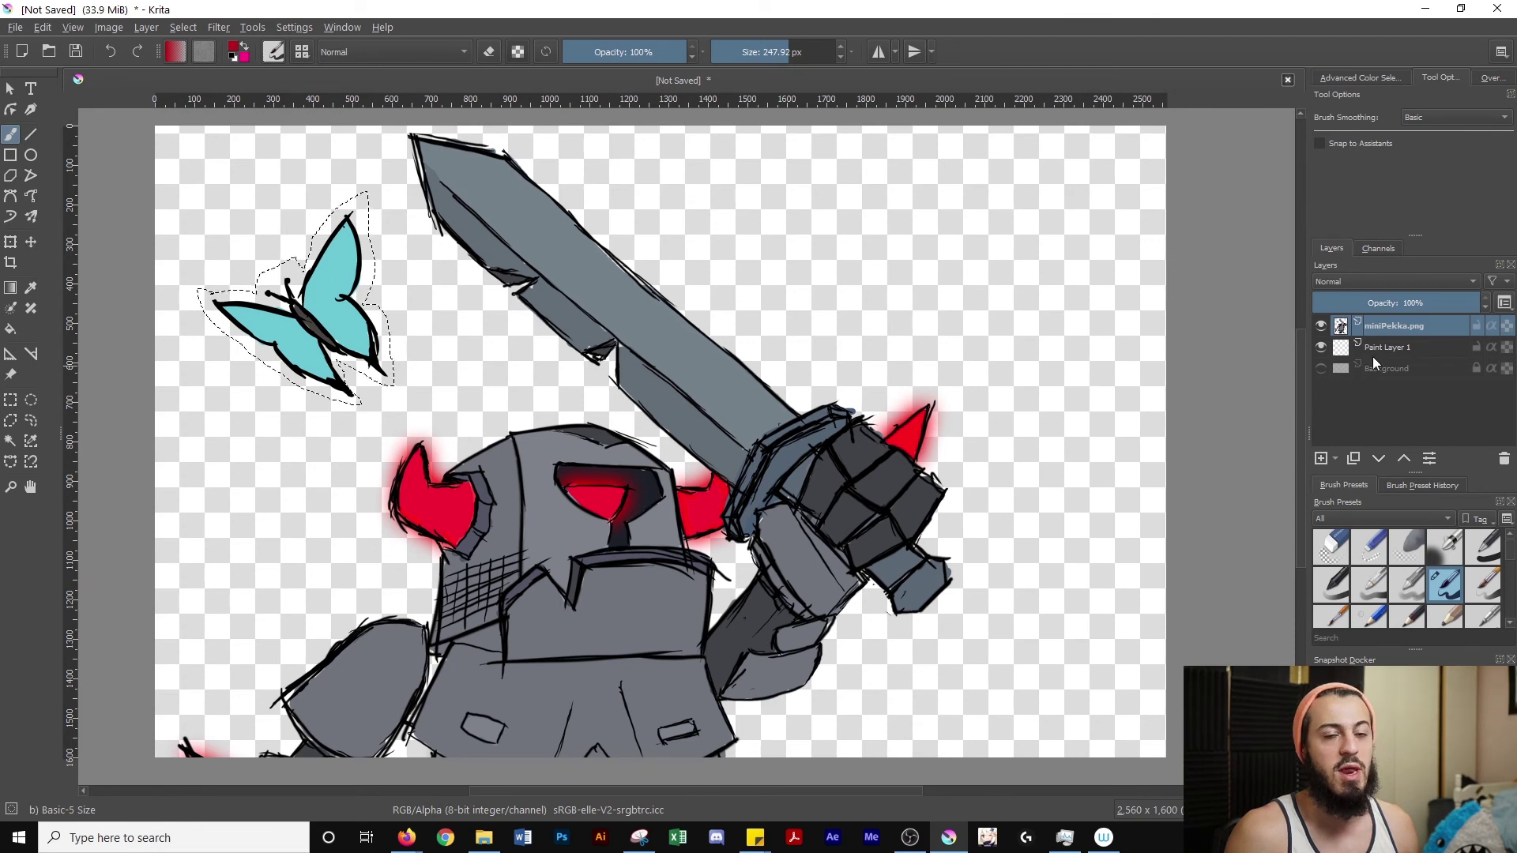
{"action": "left_click", "coordinate": [1321, 460]}
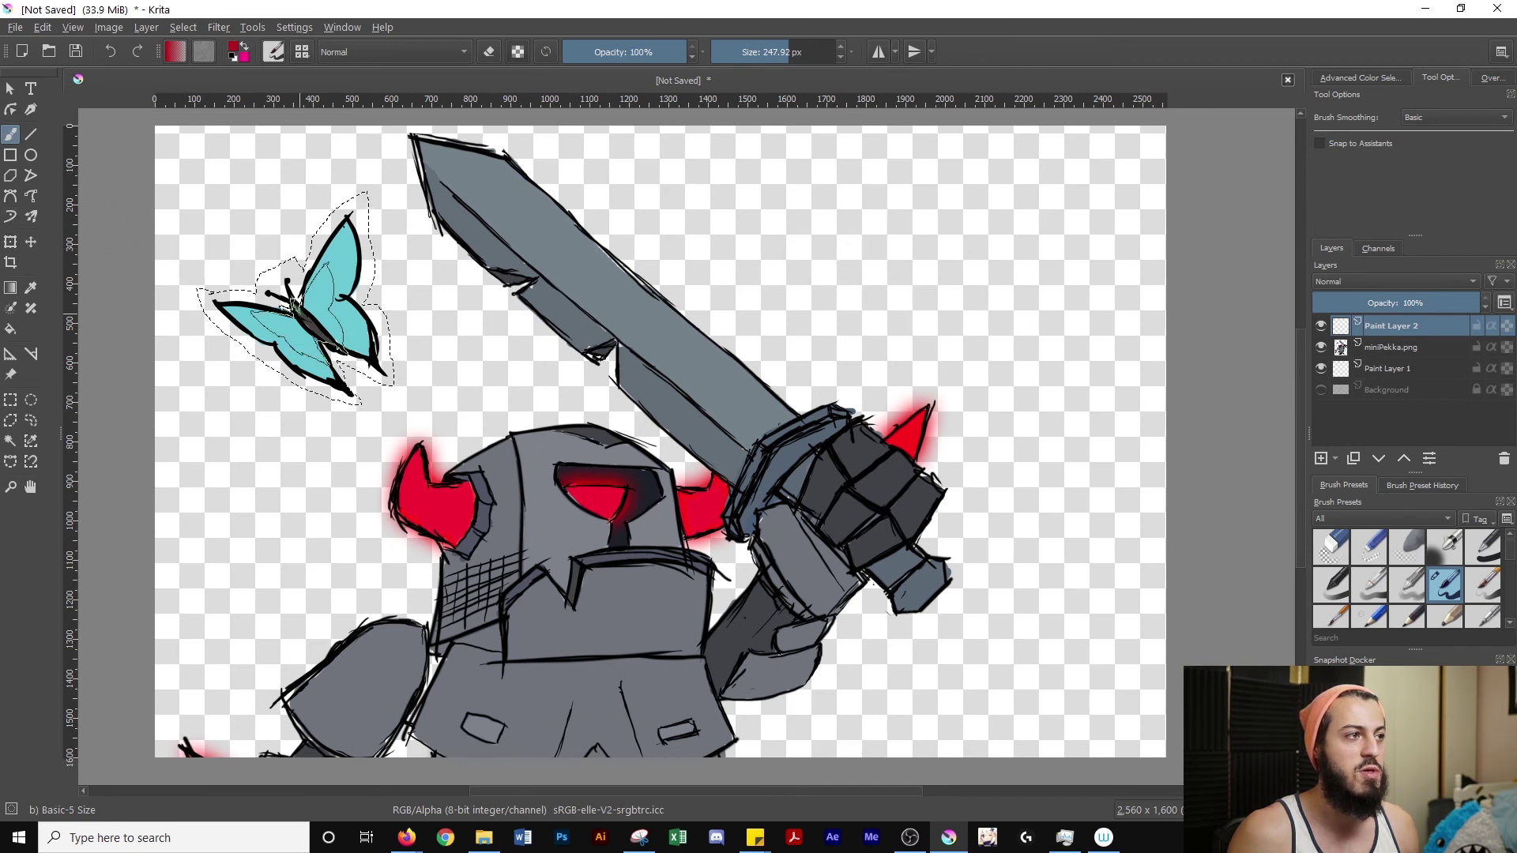
Step: Clear the butterfly selection with Ctrl+Shift+A and switch back to the freehand brush
{"action": "left_click", "coordinate": [32, 423]}
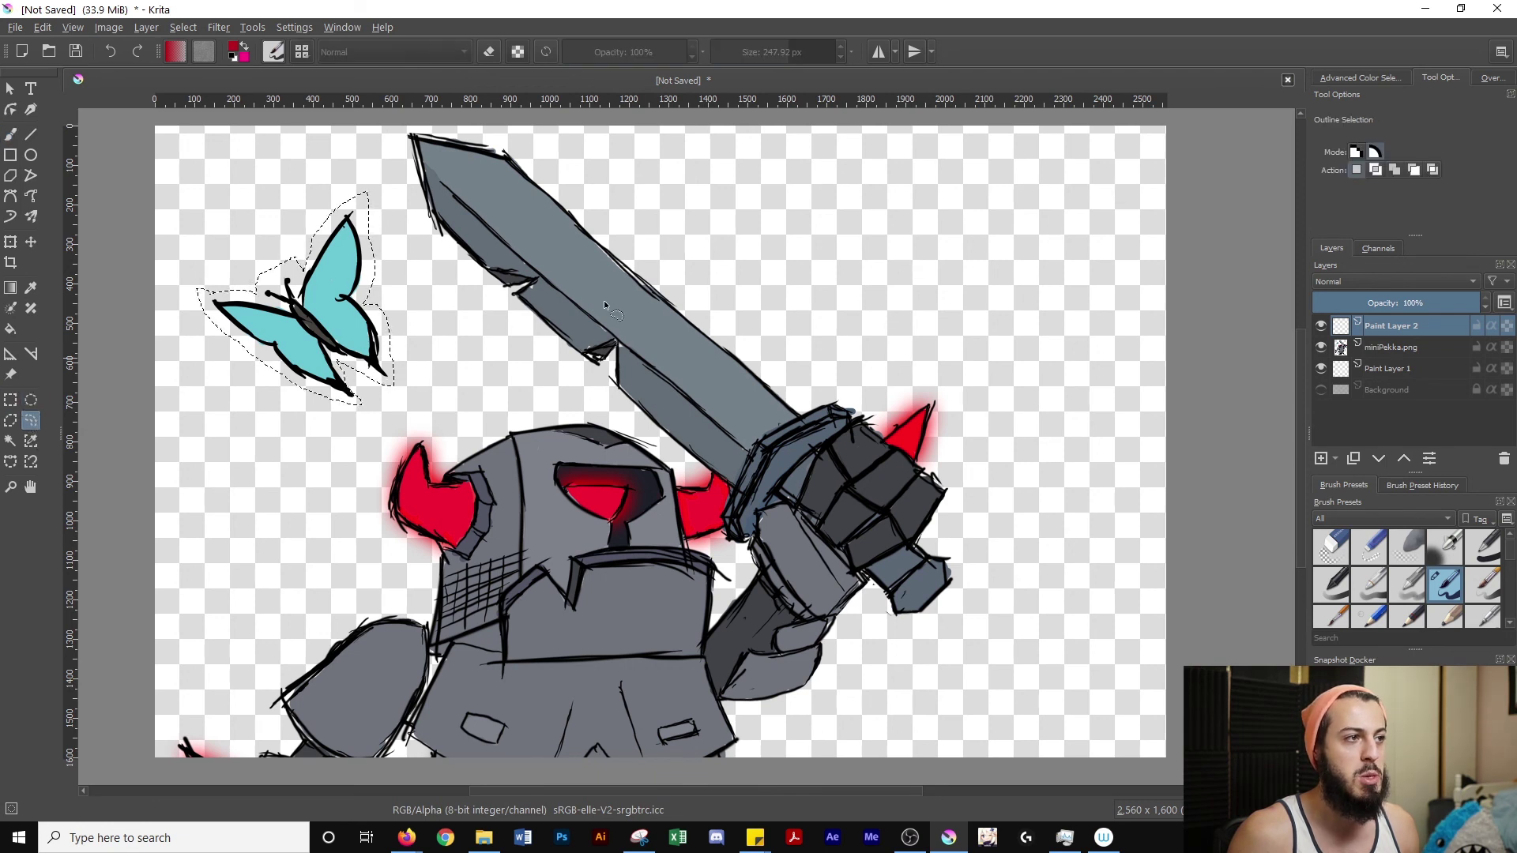
{"action": "key", "text": "ctrl+shift+a"}
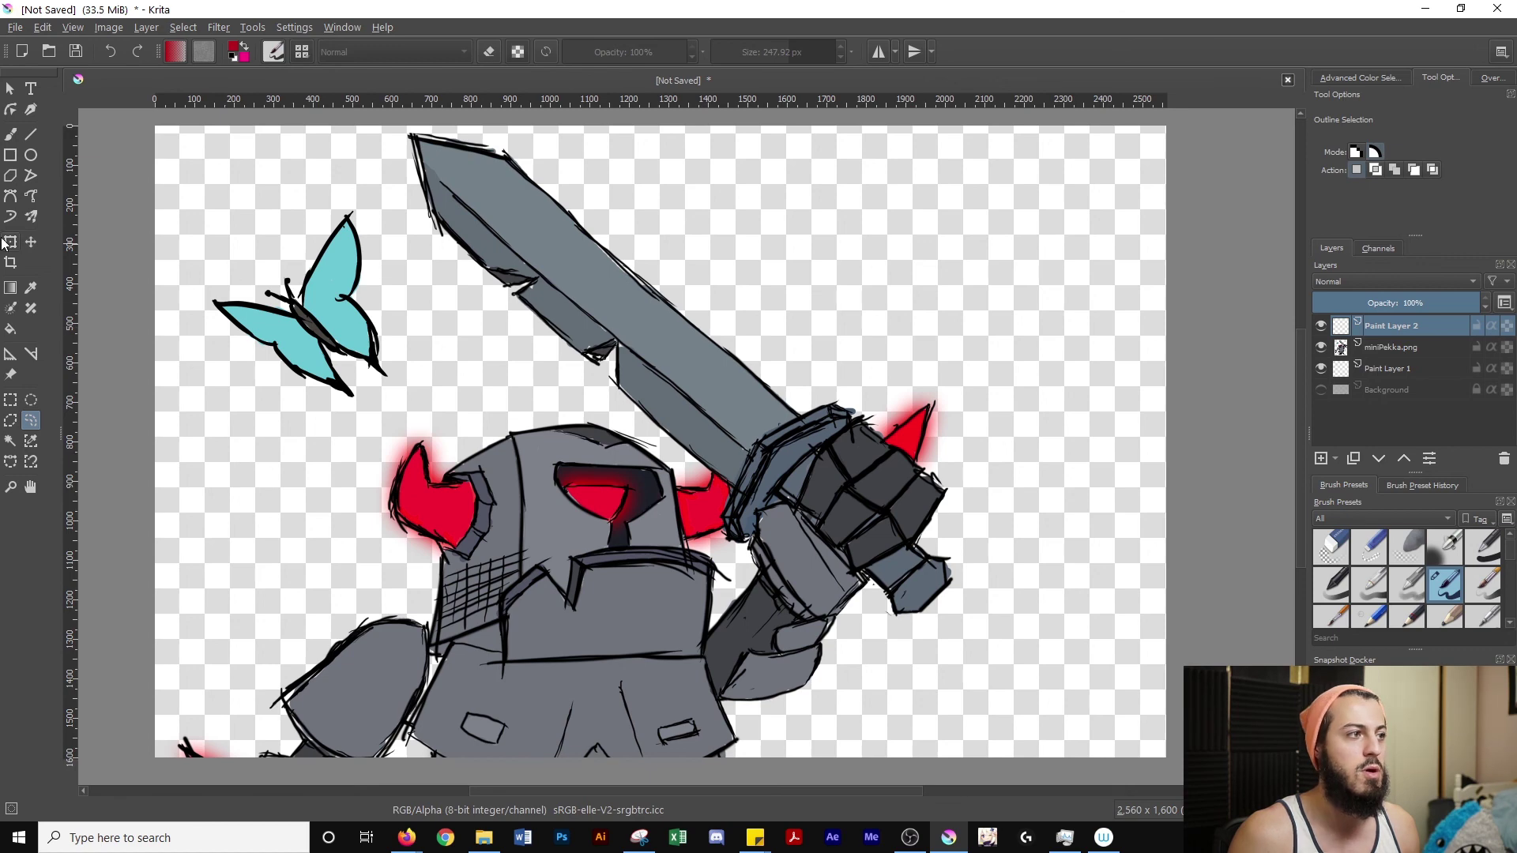
{"action": "key", "text": "b"}
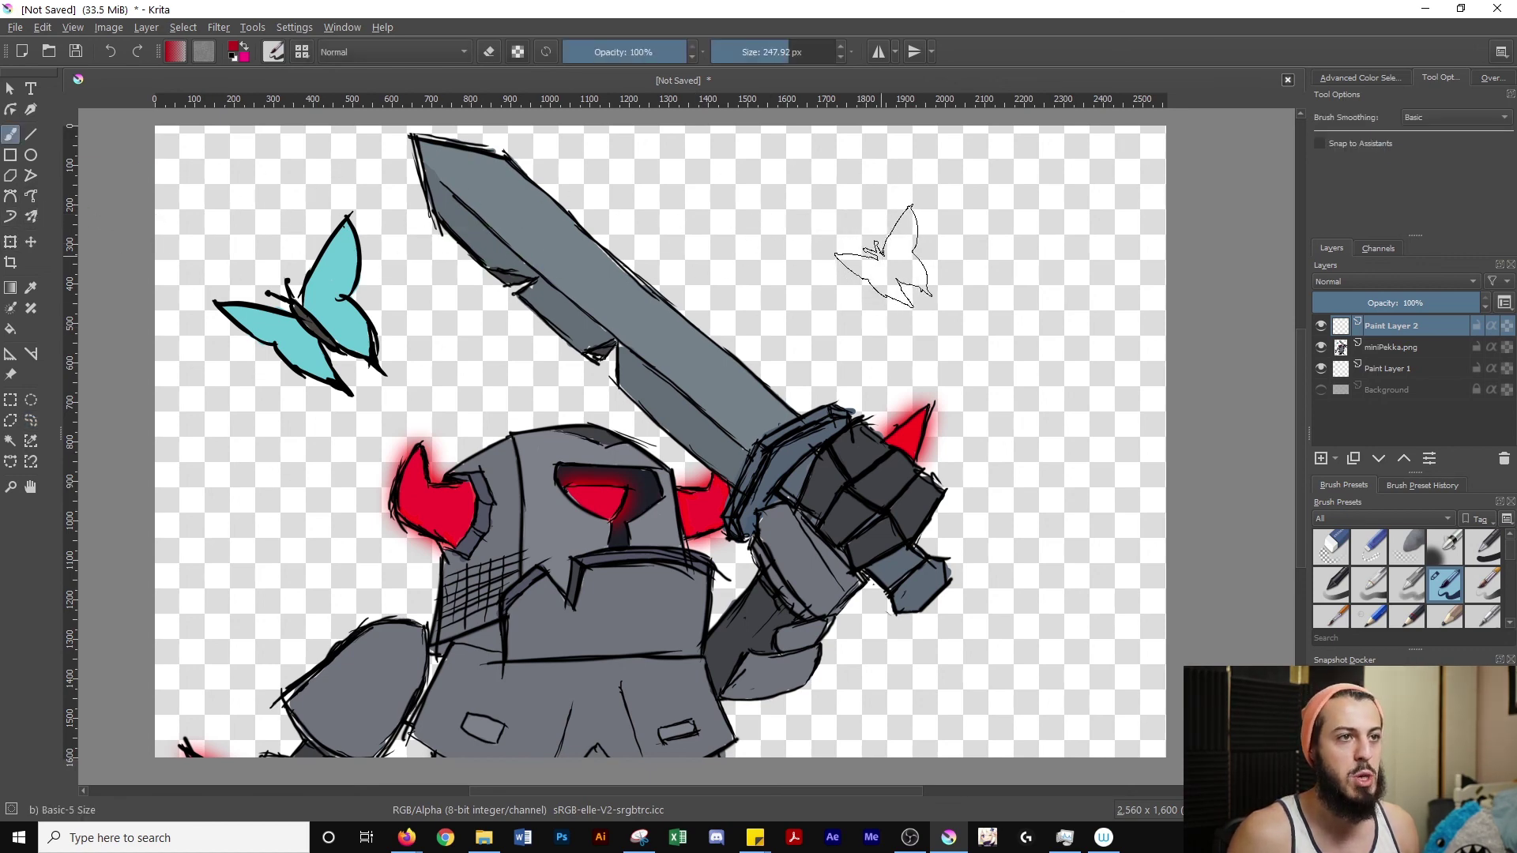
Step: Stamp four butterflies: top, upper right, beside the knight's fist, and left edge
{"action": "left_click", "coordinate": [800, 238]}
{"action": "left_click", "coordinate": [980, 255]}
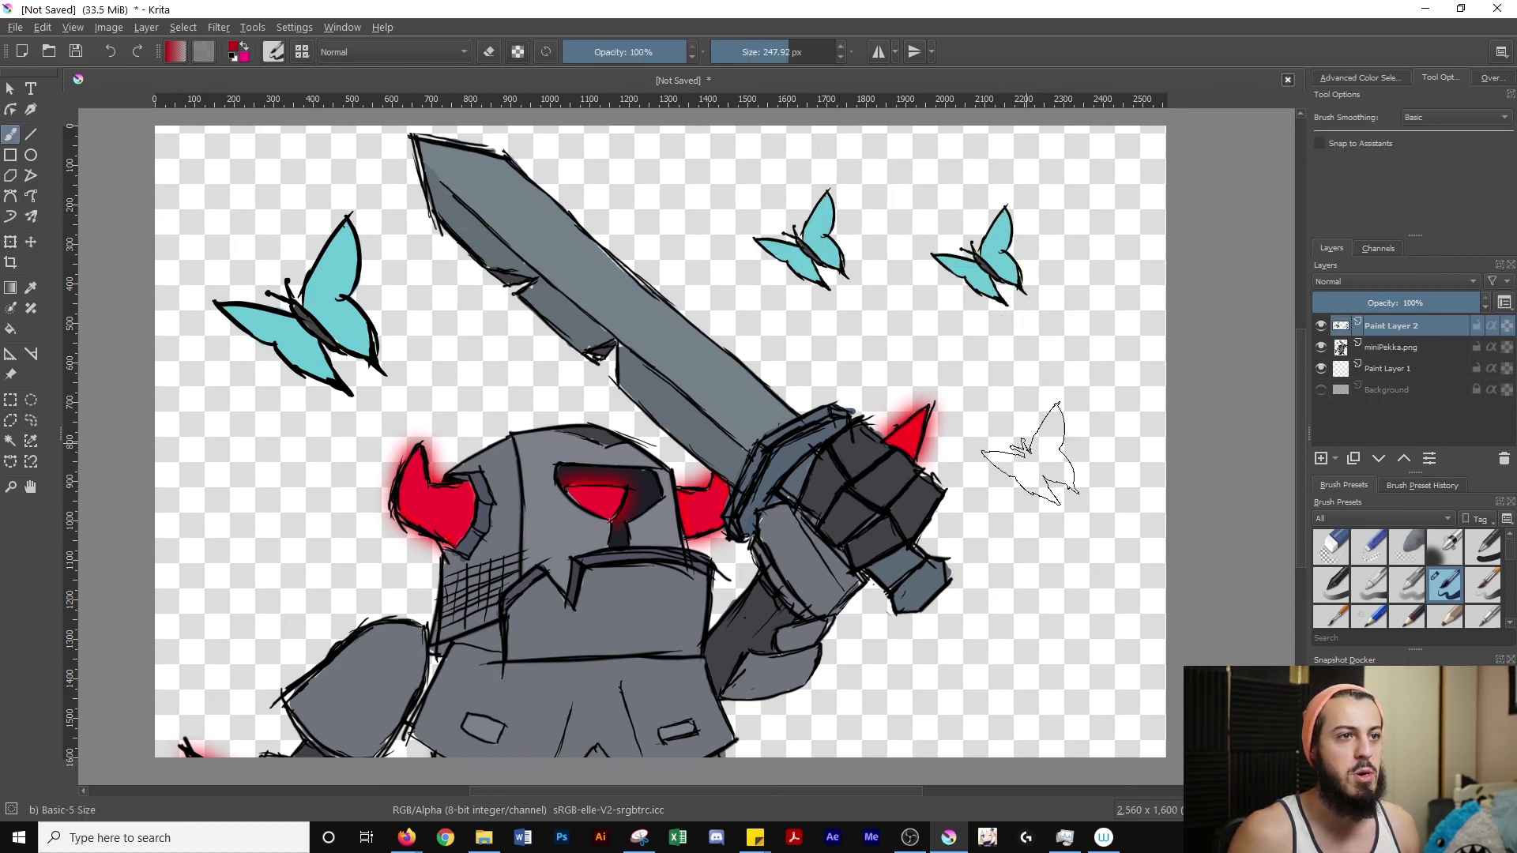
{"action": "left_click", "coordinate": [1039, 475]}
{"action": "left_click", "coordinate": [214, 499]}
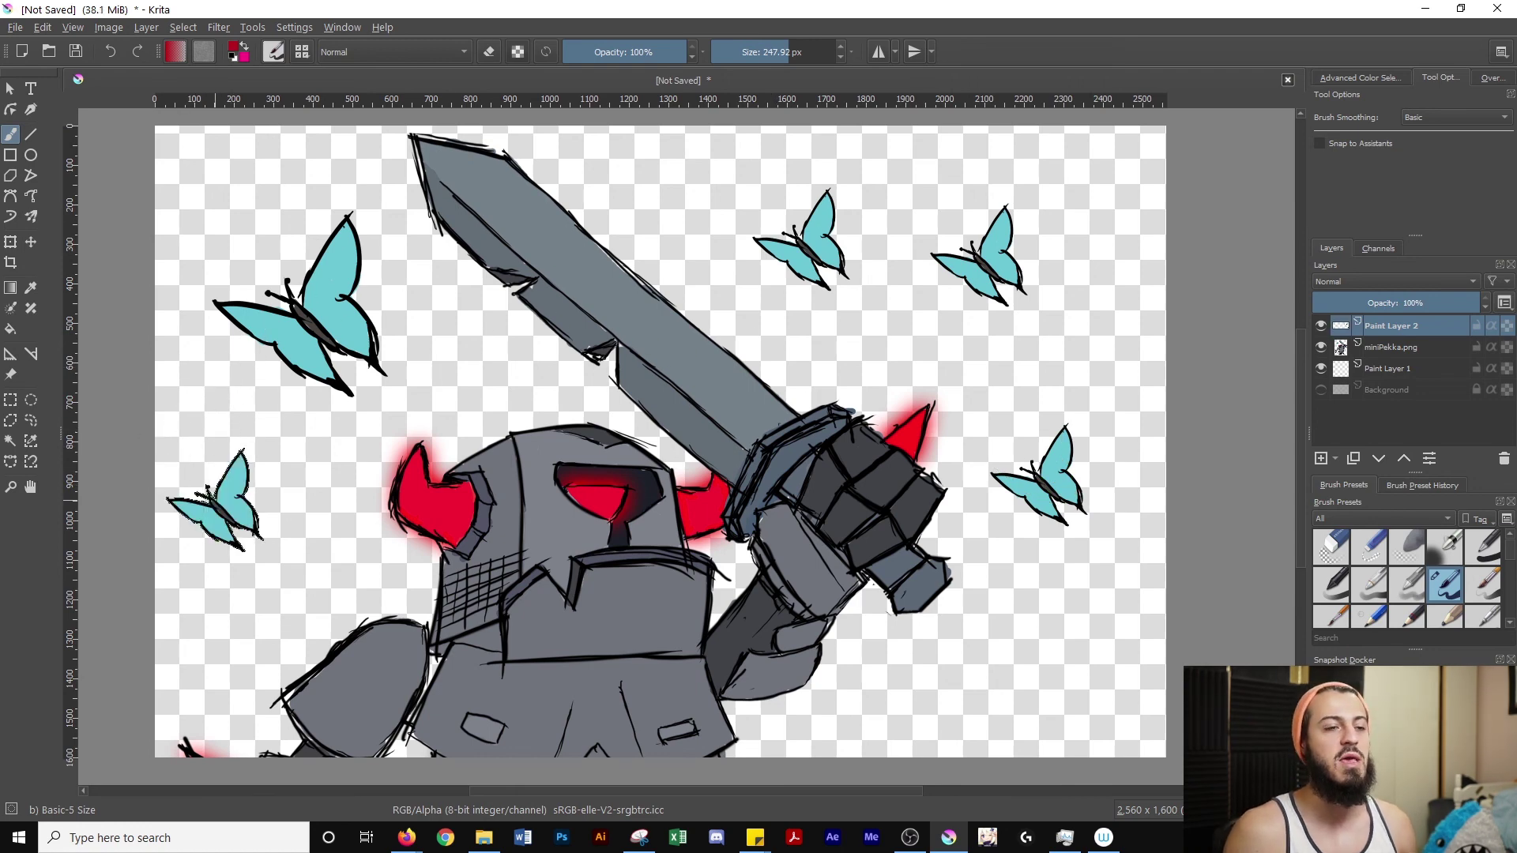
{"action": "scroll", "coordinate": [1024, 380], "scroll_direction": "down", "scroll_amount": 1}
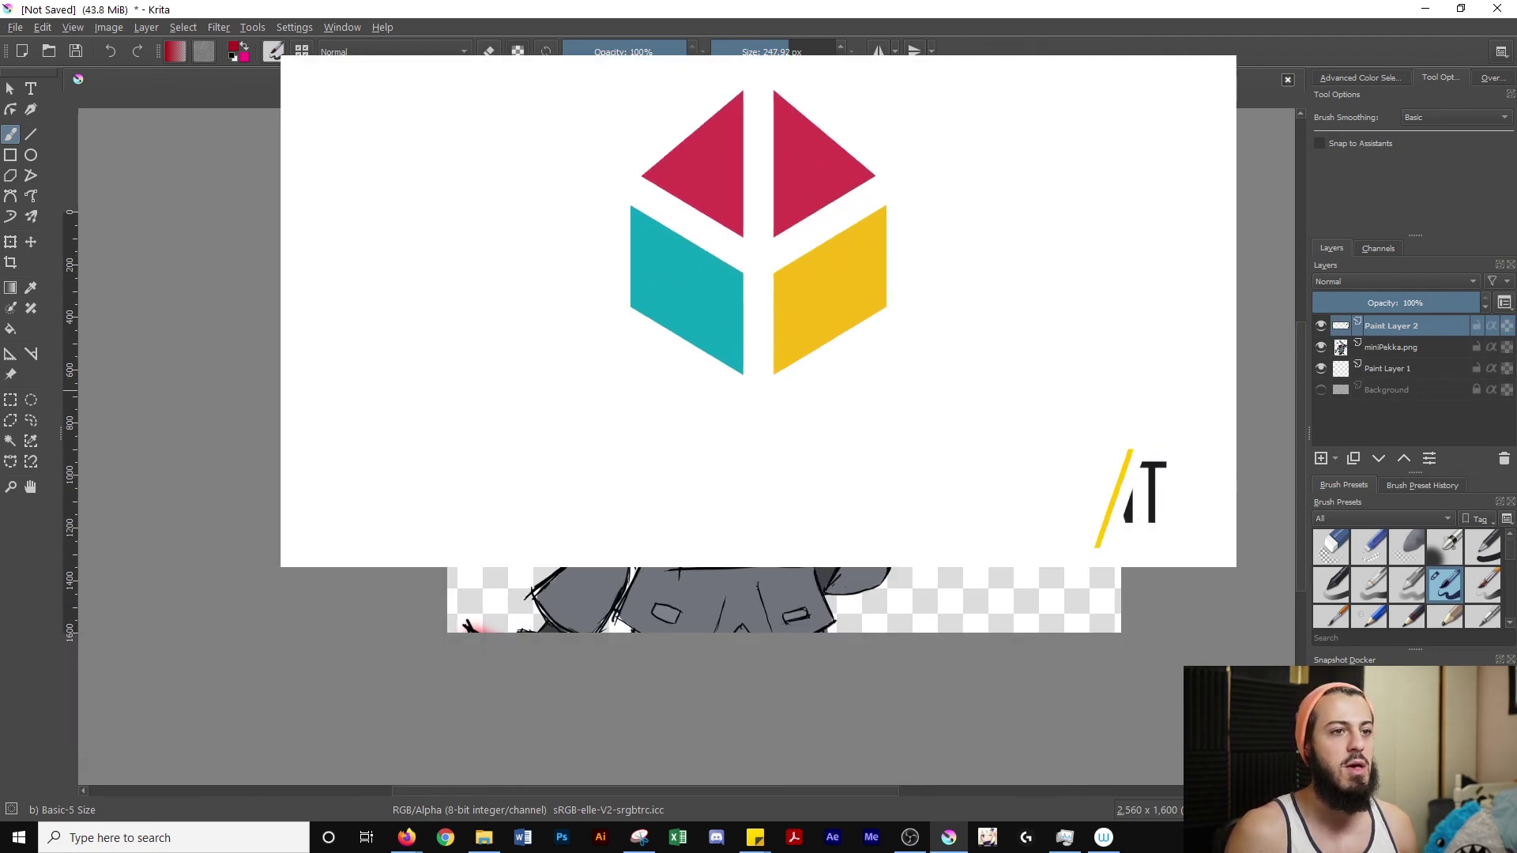
{"action": "scroll", "coordinate": [1017, 387], "scroll_direction": "up", "scroll_amount": 1}
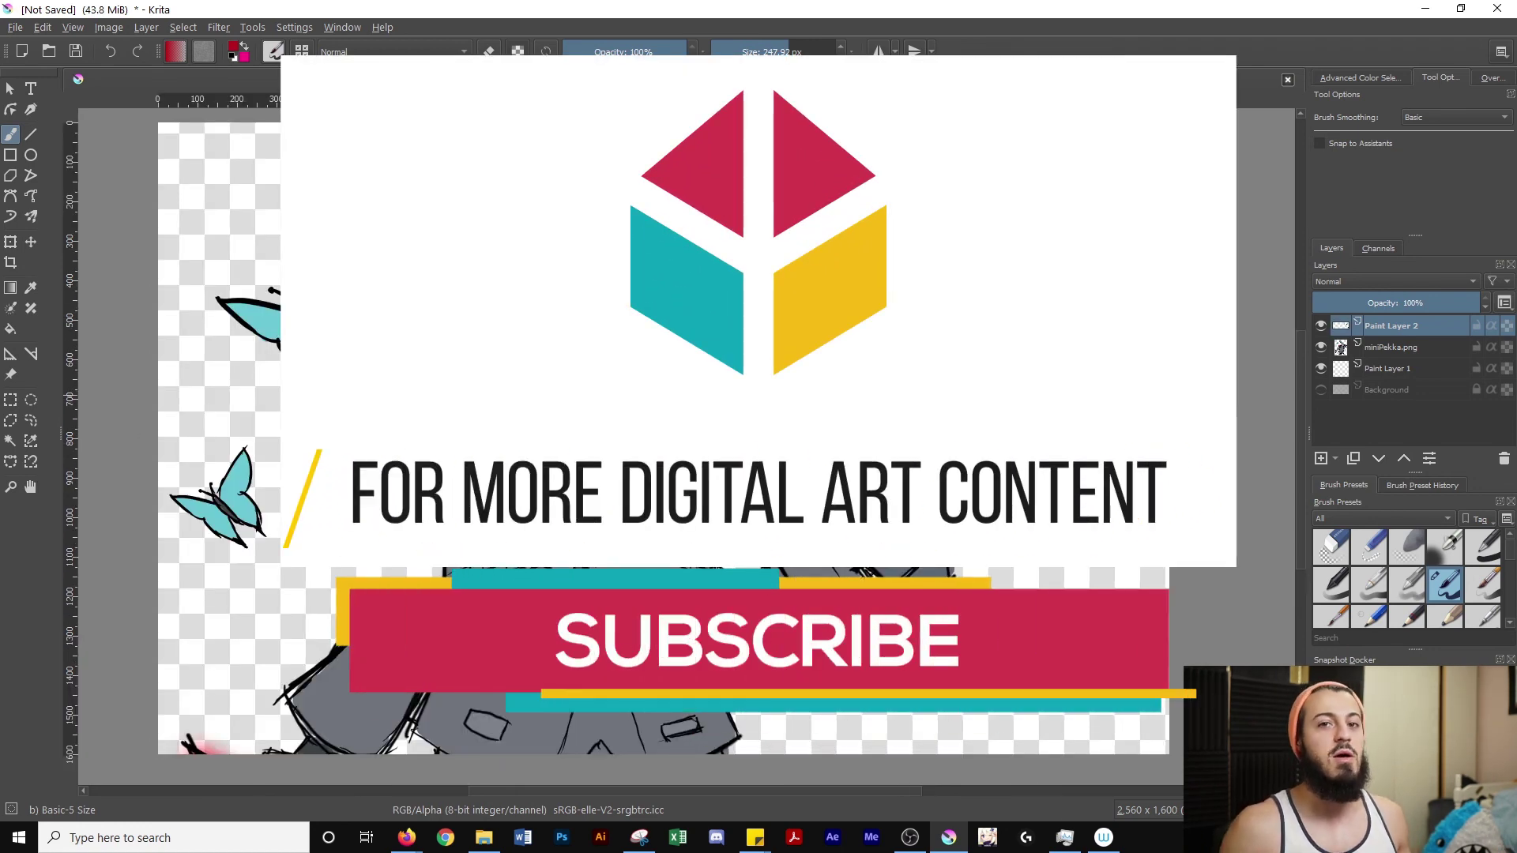